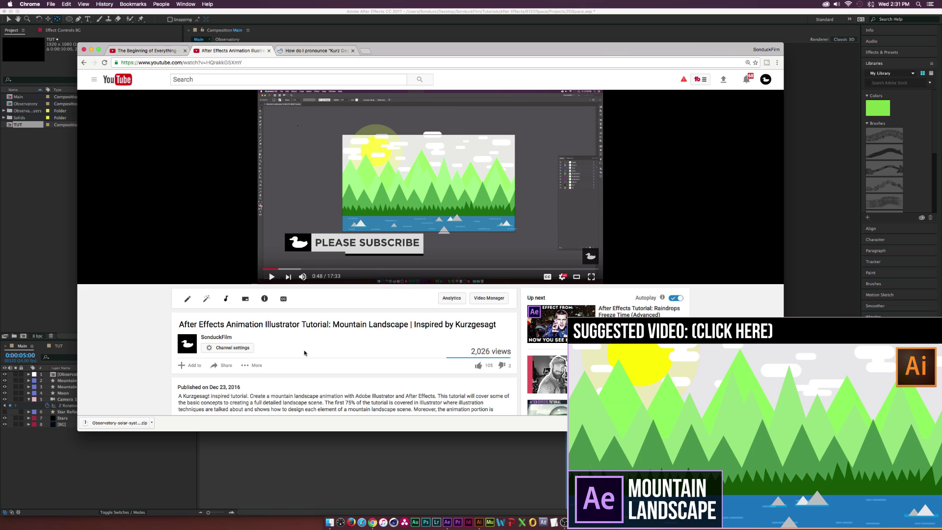
Bring the After Effects window to the front after reviewing the finished Main comp.
scroll(304, 352, "down", 2)
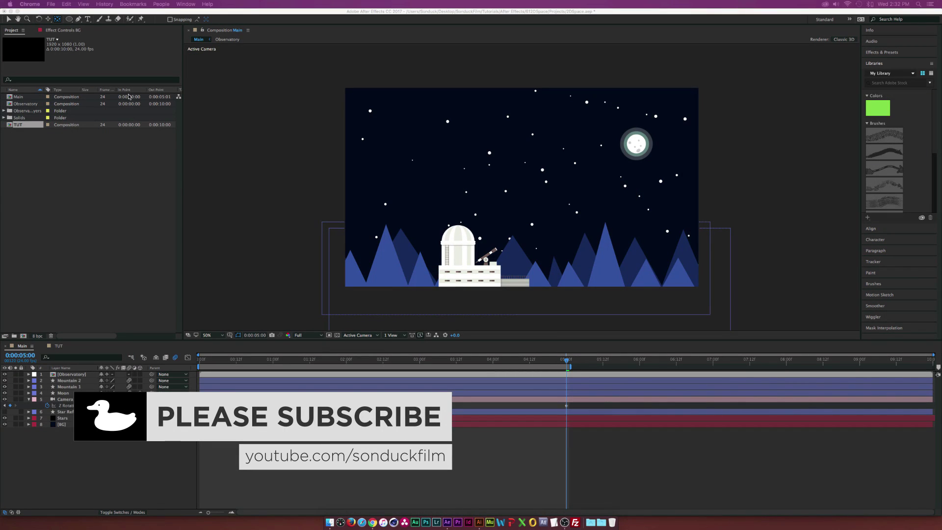
left_click(116, 172)
Open the TUT composition and draw a small ellipse near its centre.
left_click(59, 347)
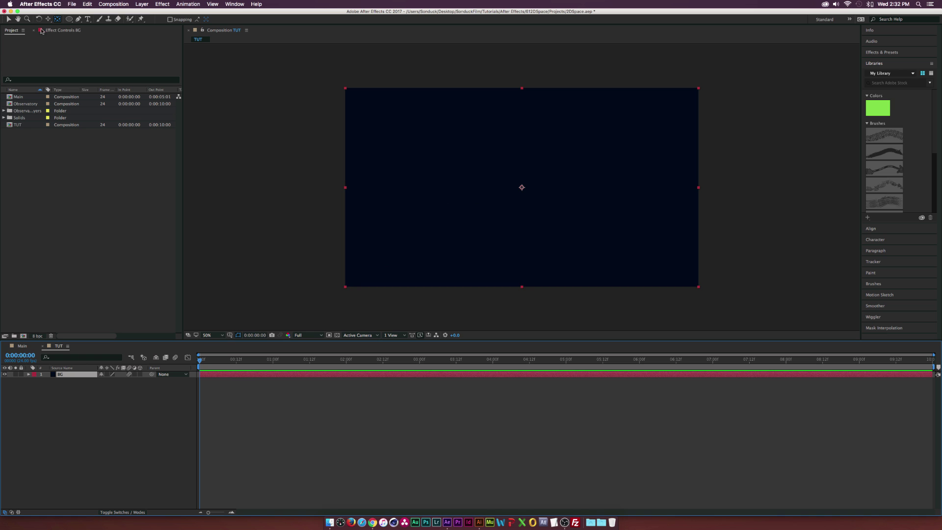
left_click(9, 20)
left_click(112, 419)
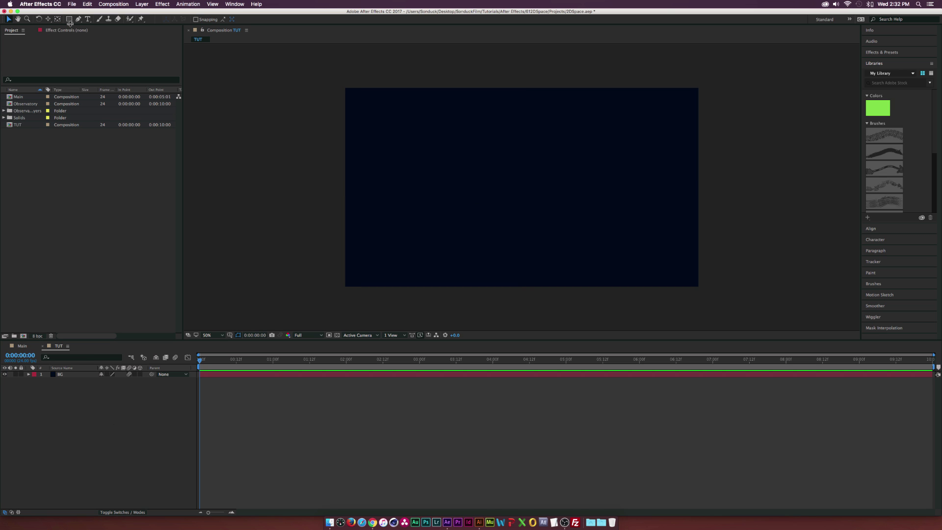
left_click_drag(69, 19, 91, 38)
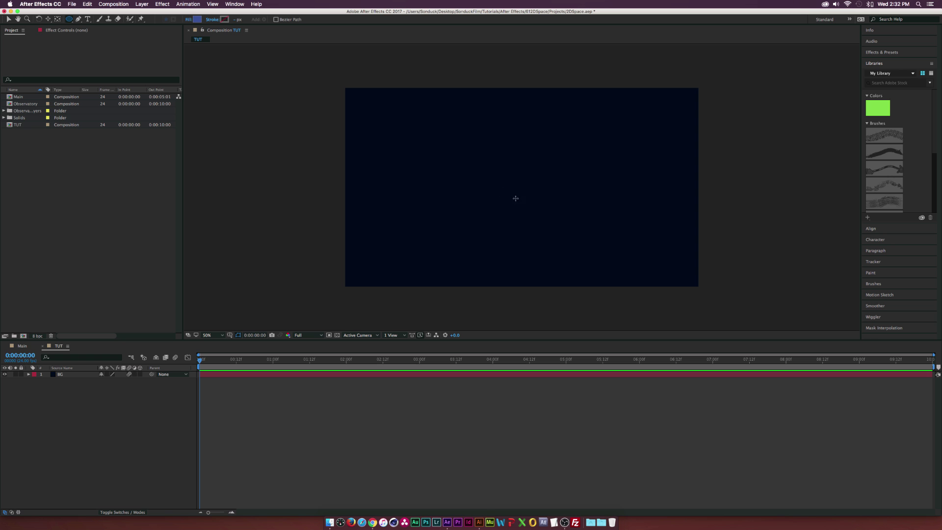
mouse_move(500, 195)
left_mouse_down()
mouse_move(521, 188)
mouse_move(506, 196)
left_mouse_up()
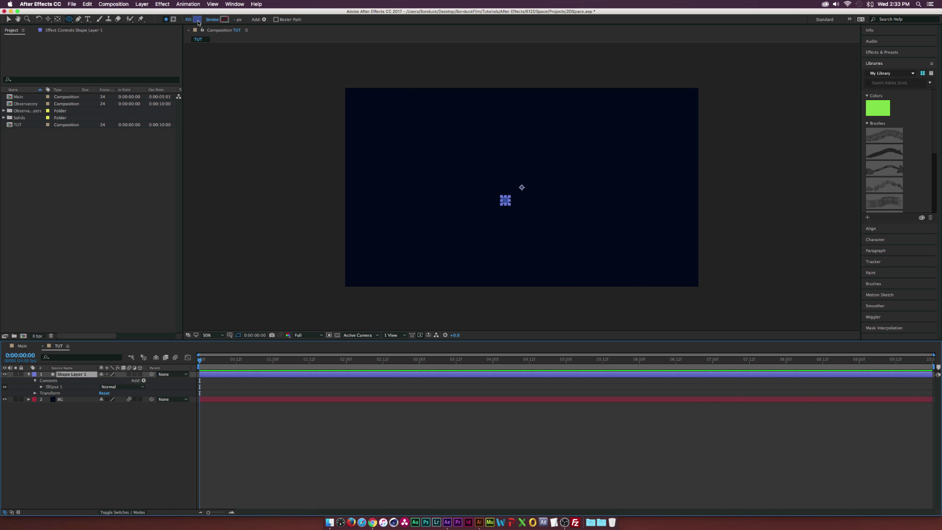
Fill the circle with white and rename the shape layer to 'Star'.
left_click(197, 19)
left_click(381, 215)
left_click(543, 219)
key("Return")
type("Star")
key("Return")
left_click(67, 449)
left_click(29, 374)
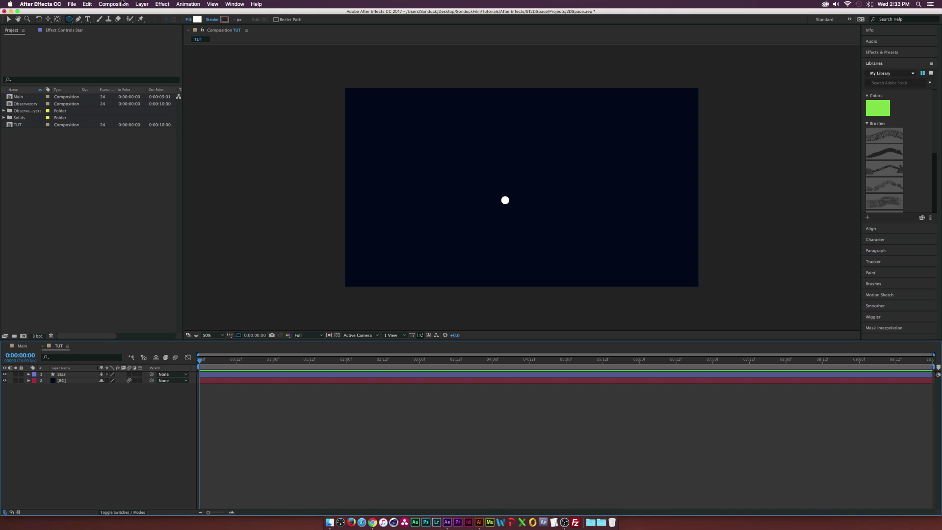
Add a solid layer named 'Star Particles', glance at the Main comp, then return to TUT.
left_click(141, 4)
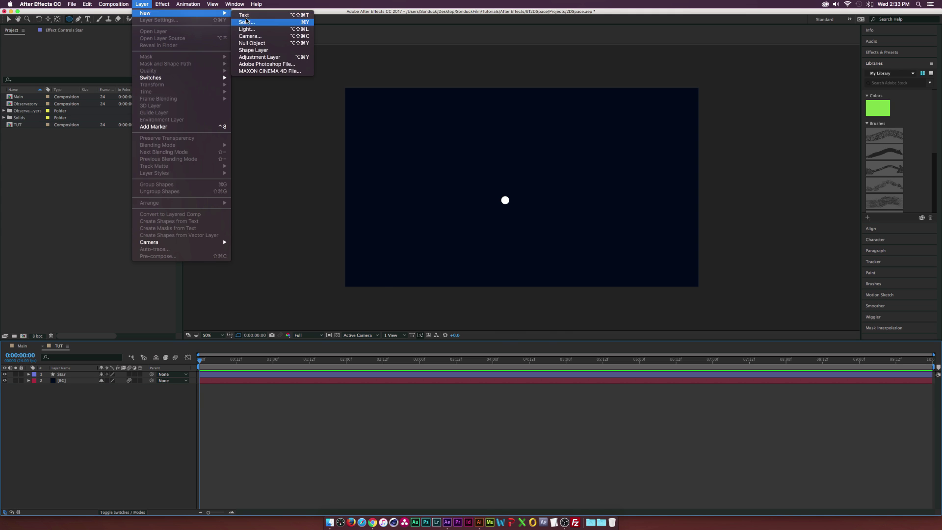
left_click(246, 22)
type("Star ")
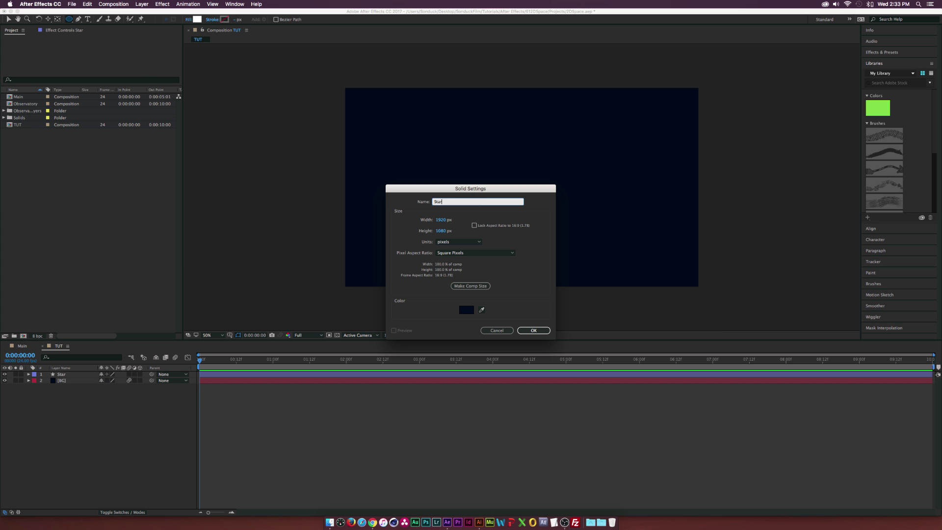
type("Particles")
key("Return")
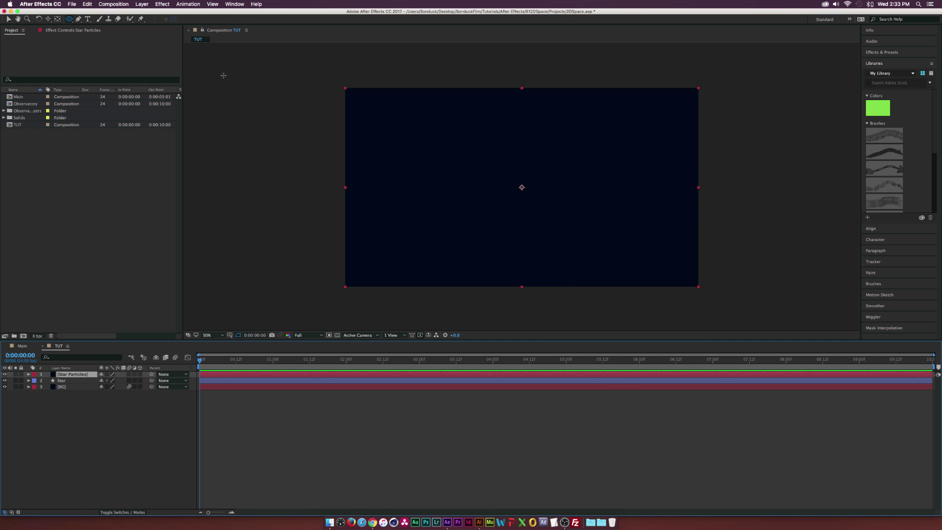
left_click(22, 346)
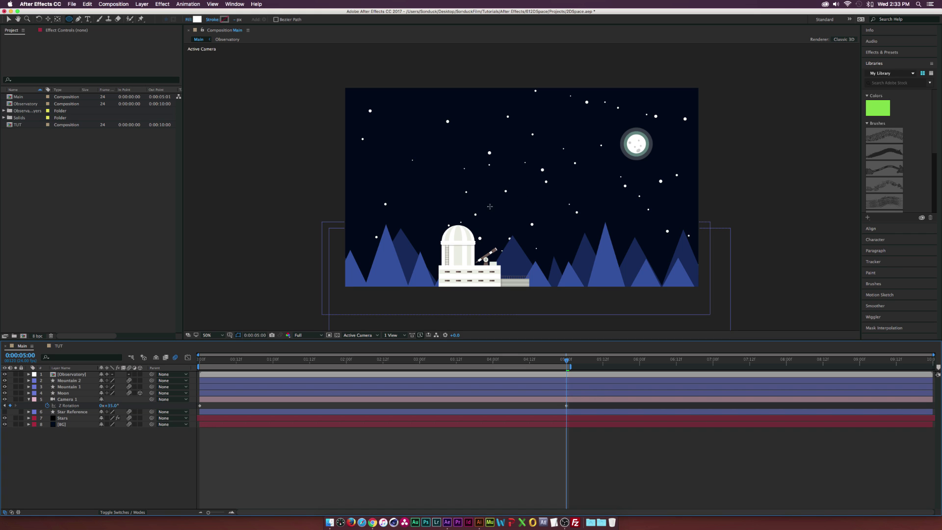
left_click(58, 346)
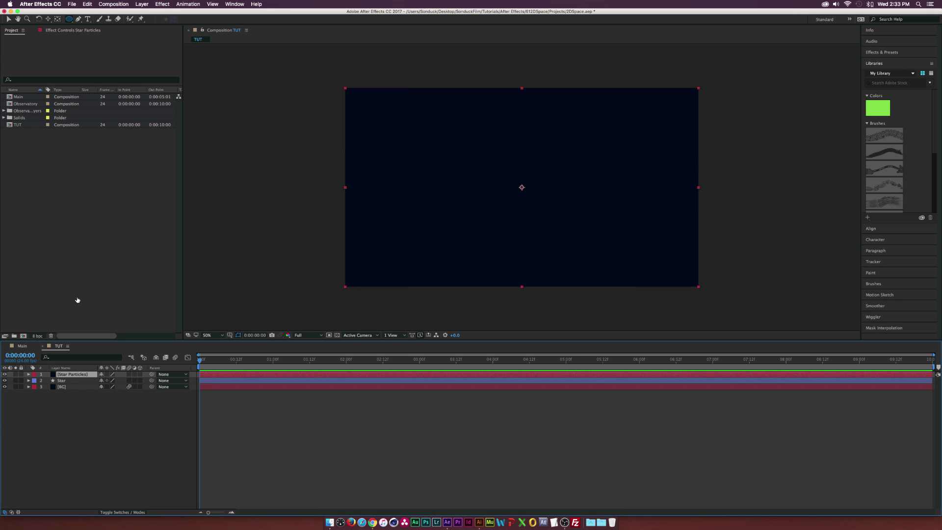
Apply CC Particle World to Star Particles, preview it, and extend the layer to the comp end.
left_click(162, 4)
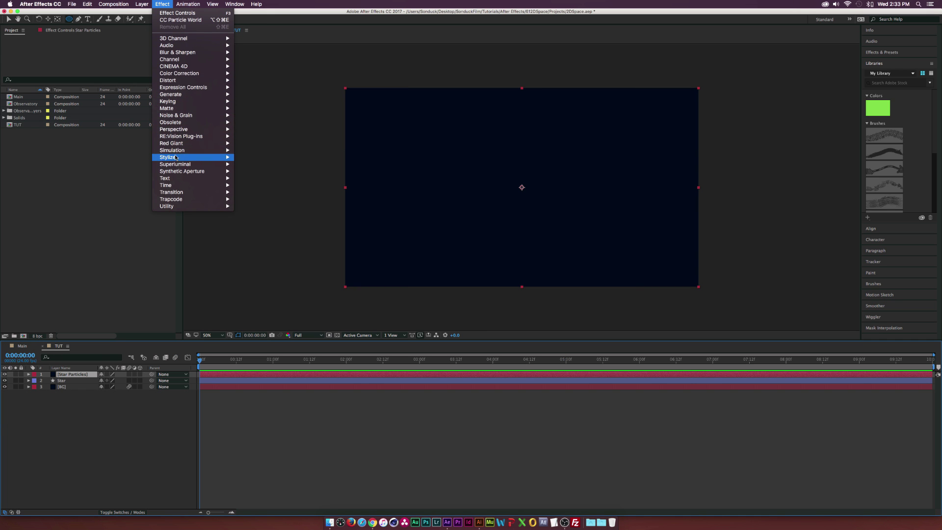
mouse_move(173, 150)
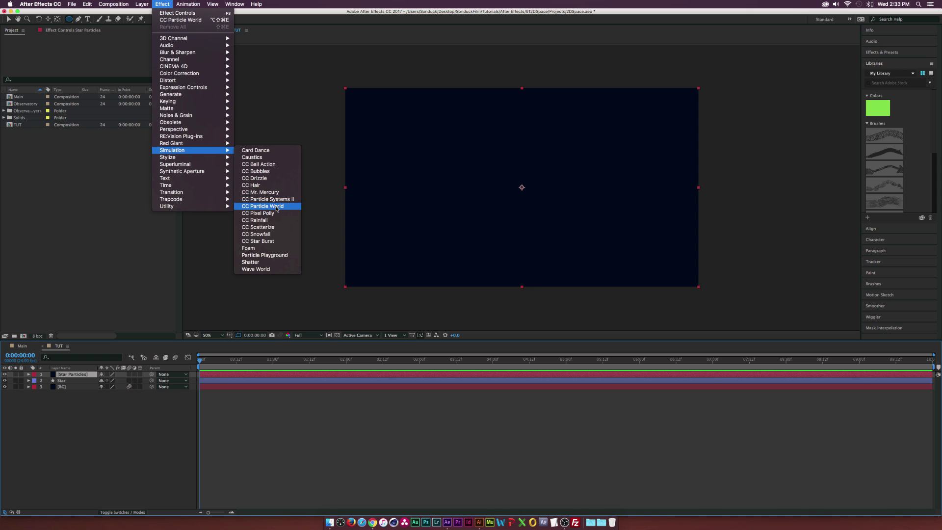
left_click(277, 206)
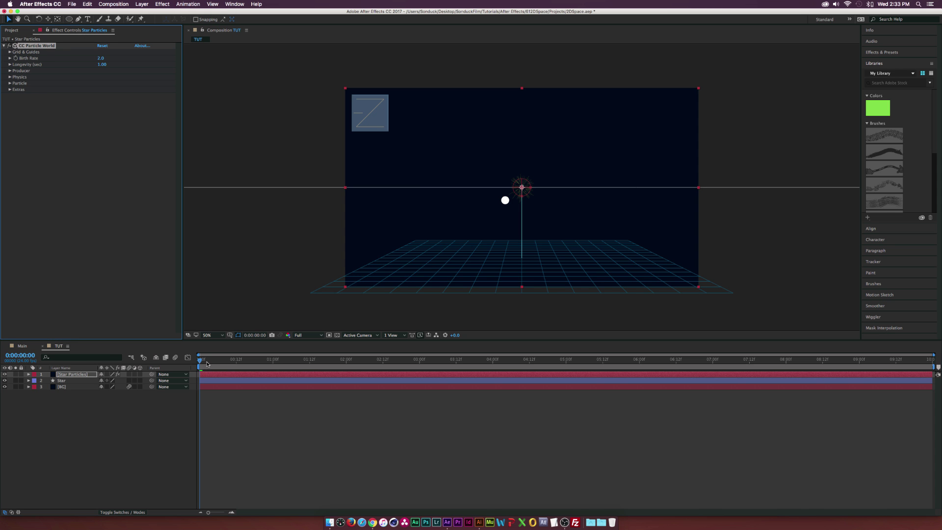
key("space")
key("space")
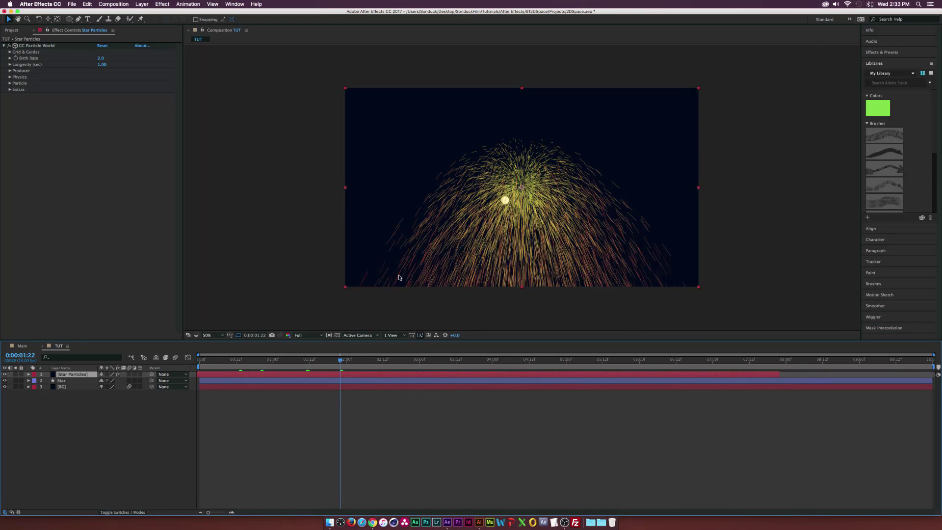
left_click_drag(780, 374, 933, 374)
Make particles Textured TriPolygon using the Star layer as texture, and hide Star.
left_click(10, 84)
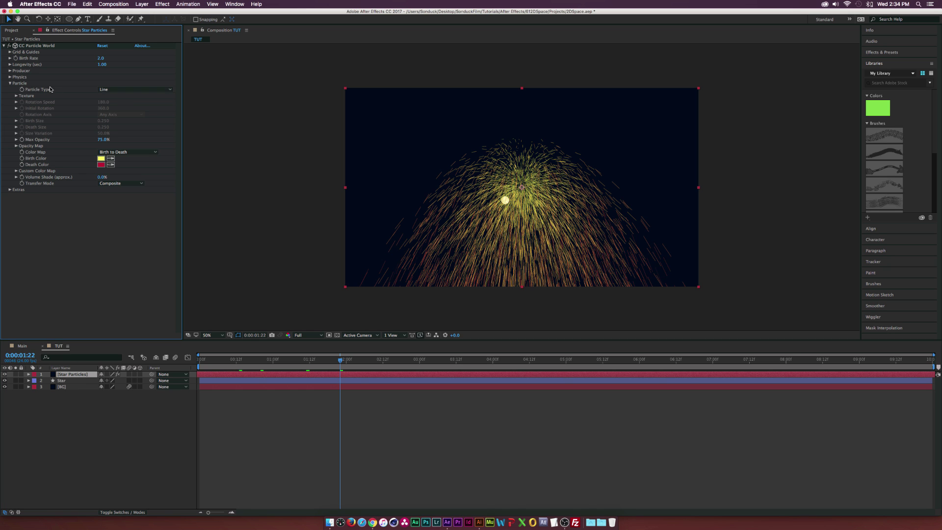
left_click(106, 89)
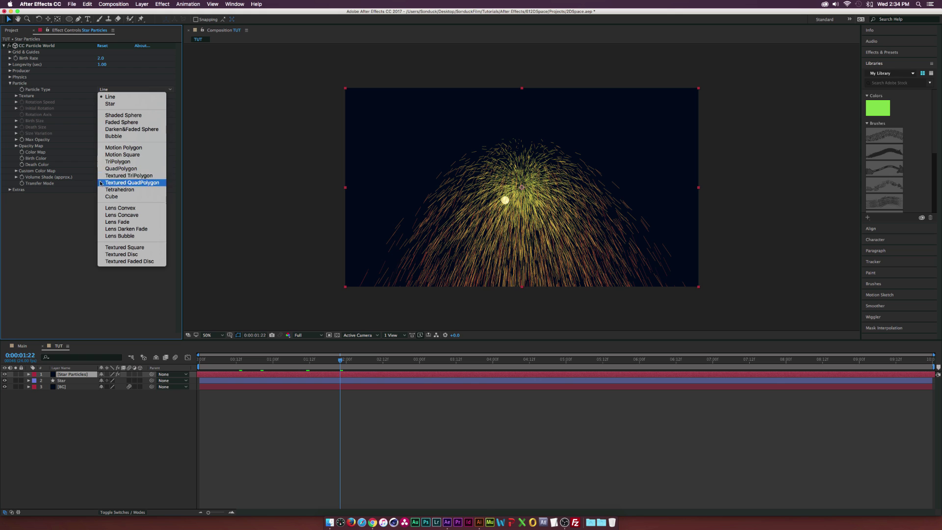
left_click(141, 176)
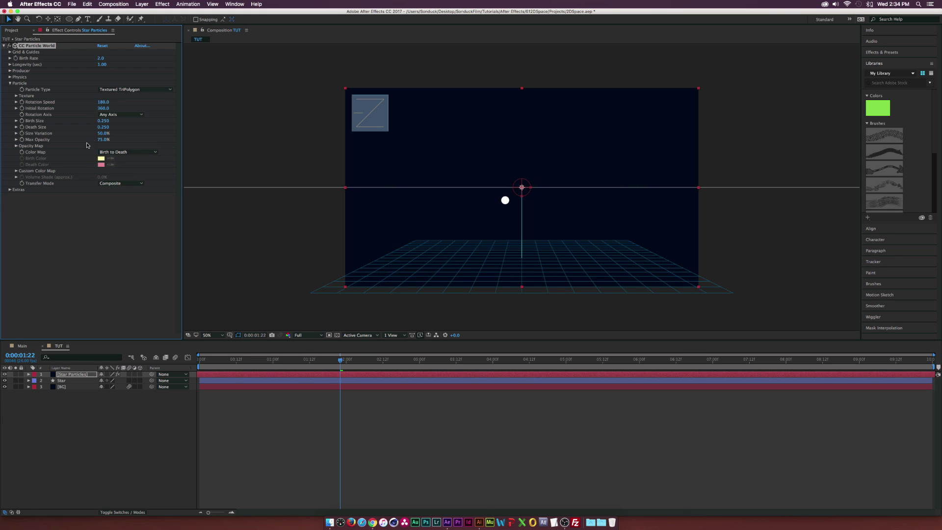
left_click(16, 96)
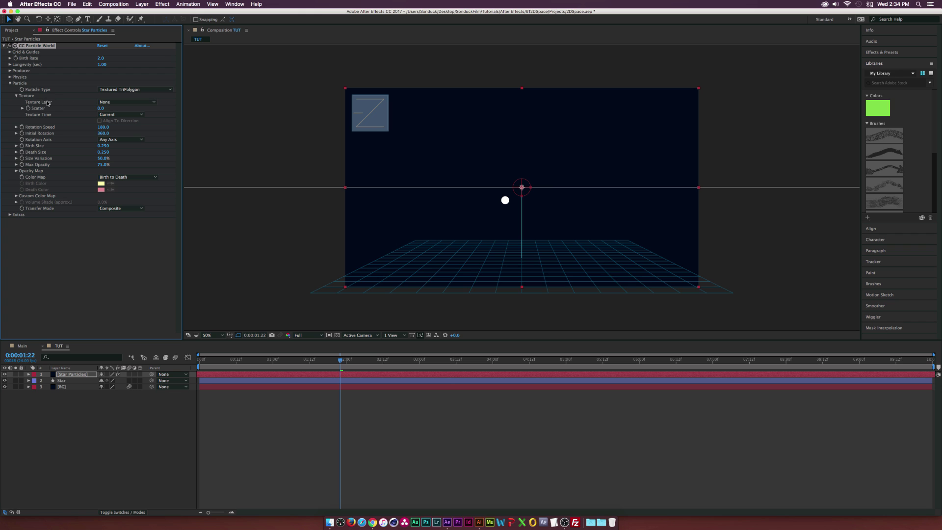
left_click(111, 102)
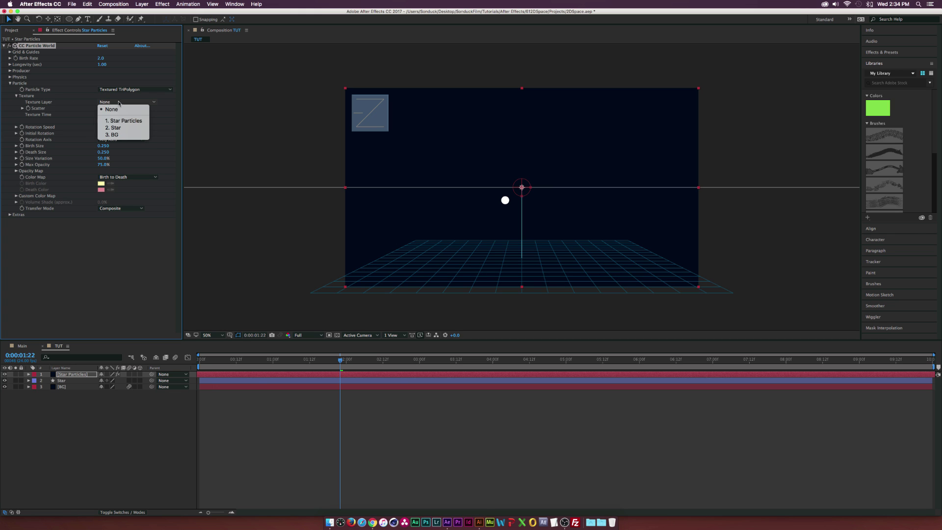
left_click(110, 128)
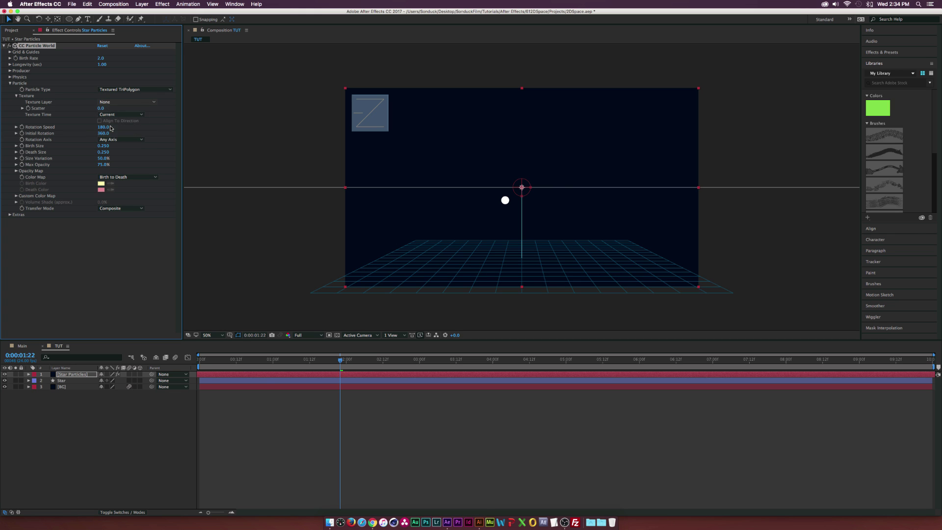
left_click(5, 381)
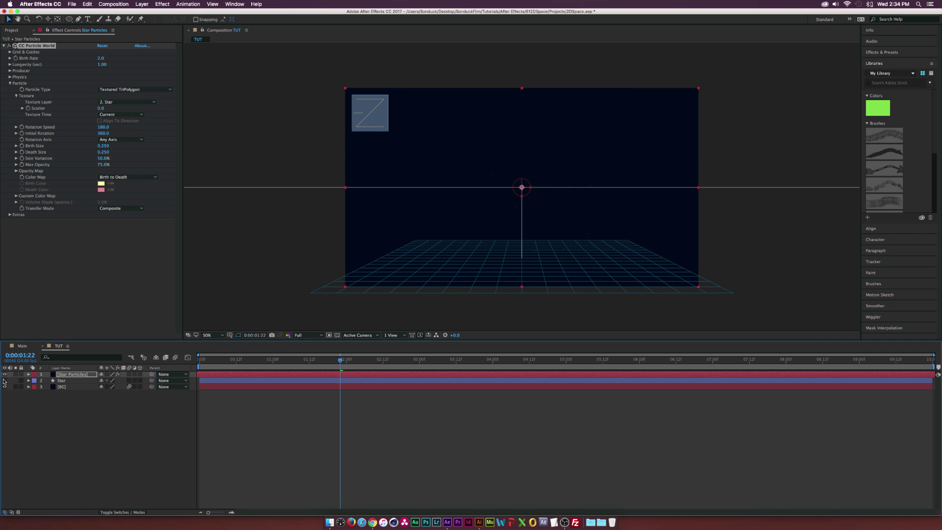
left_click(73, 375)
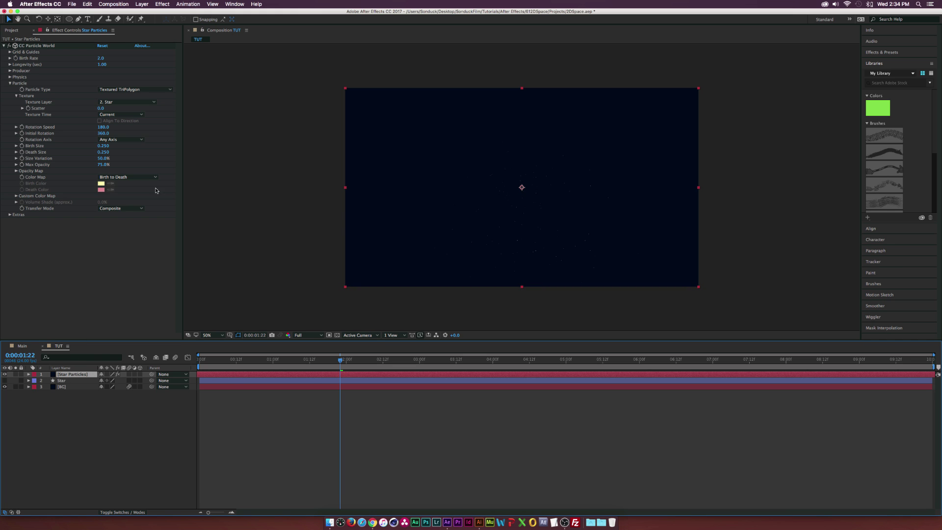
Set particle Birth Size and Death Size both to 2.
left_click(102, 146)
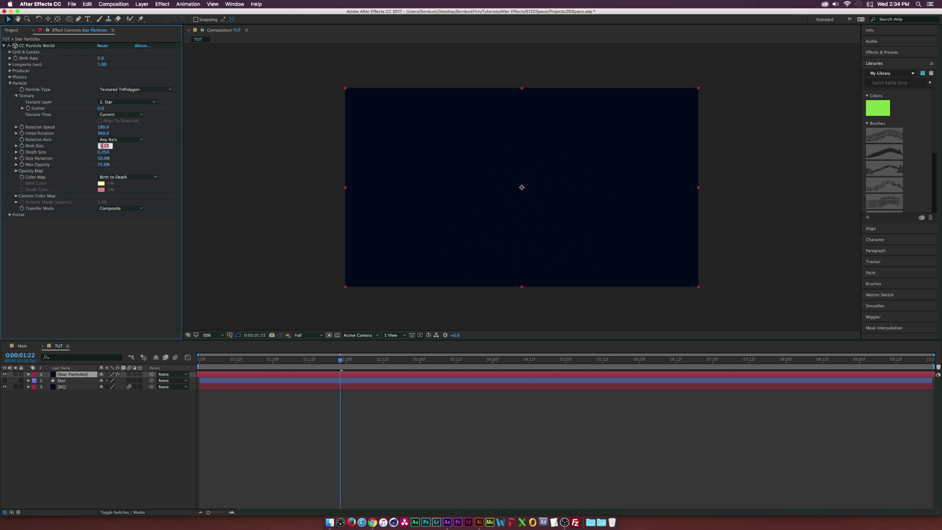
type("2")
key("Tab")
type("2")
key("Return")
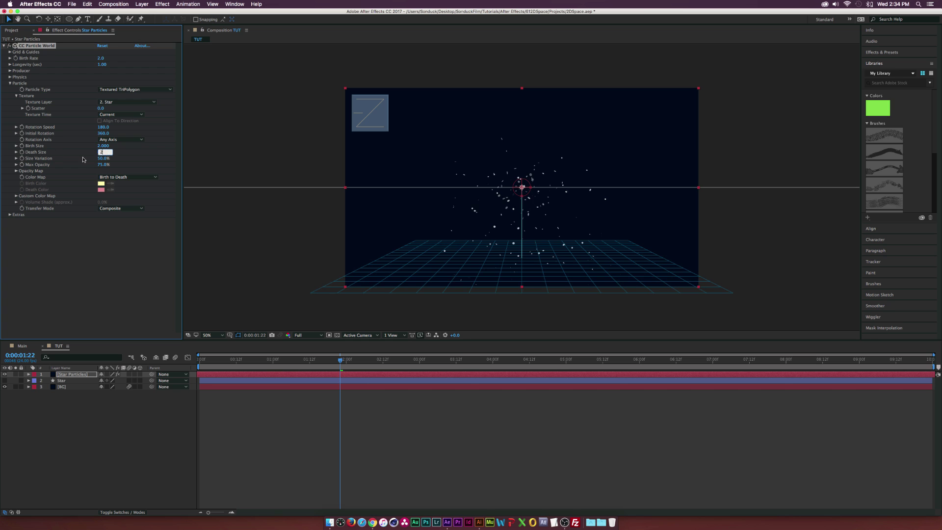
left_click(120, 273)
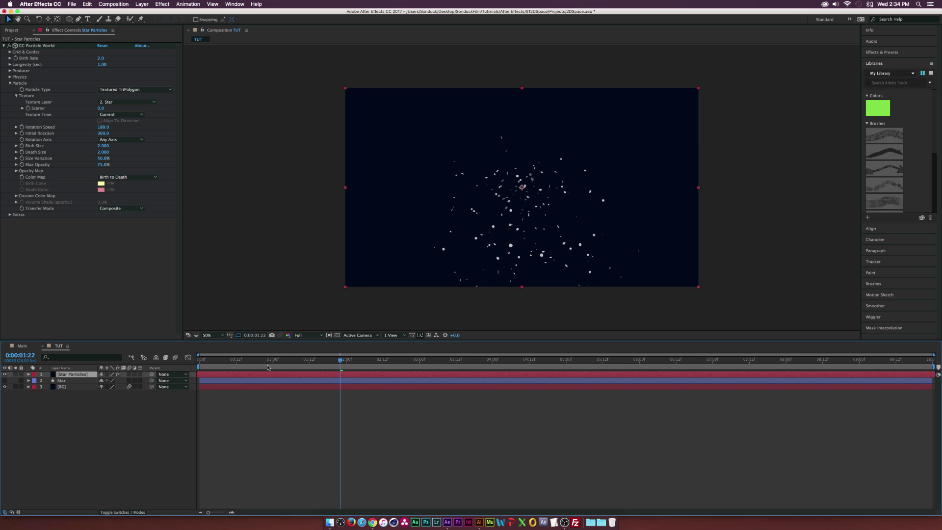
left_click_drag(270, 366, 321, 368)
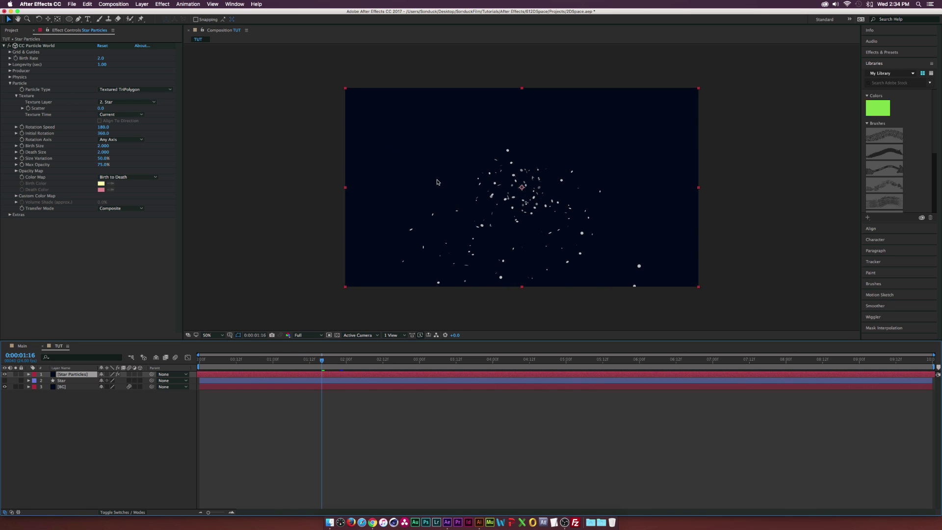
Set Physics Velocity, Gravity and Extra all to 0, clustering the stars at the centre.
left_click(10, 77)
left_click(101, 90)
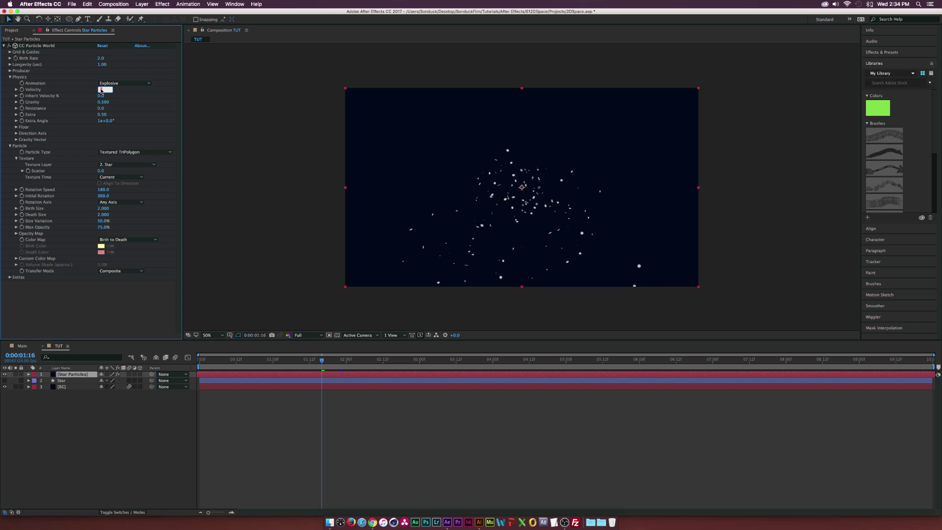
type("0")
key("Return")
left_click(103, 102)
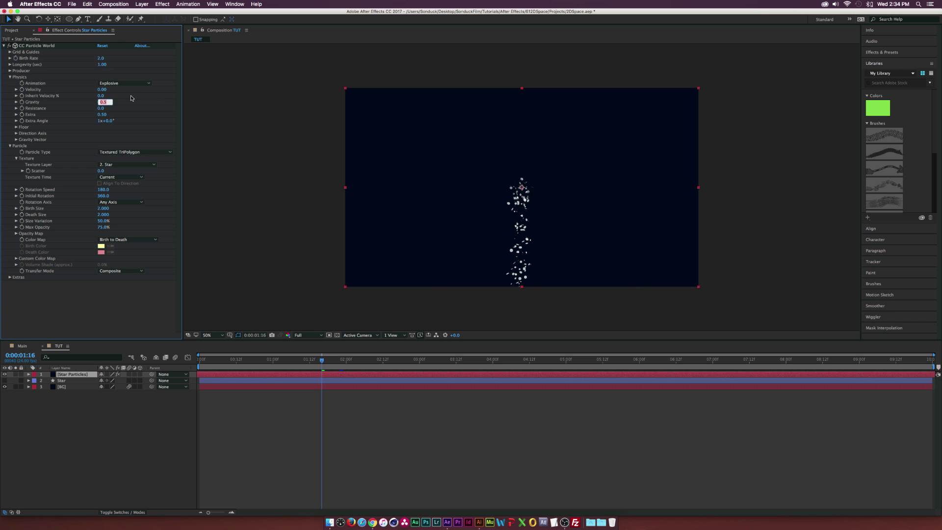
type("0")
key("Return")
key("Tab")
key("Tab")
type("0")
key("Return")
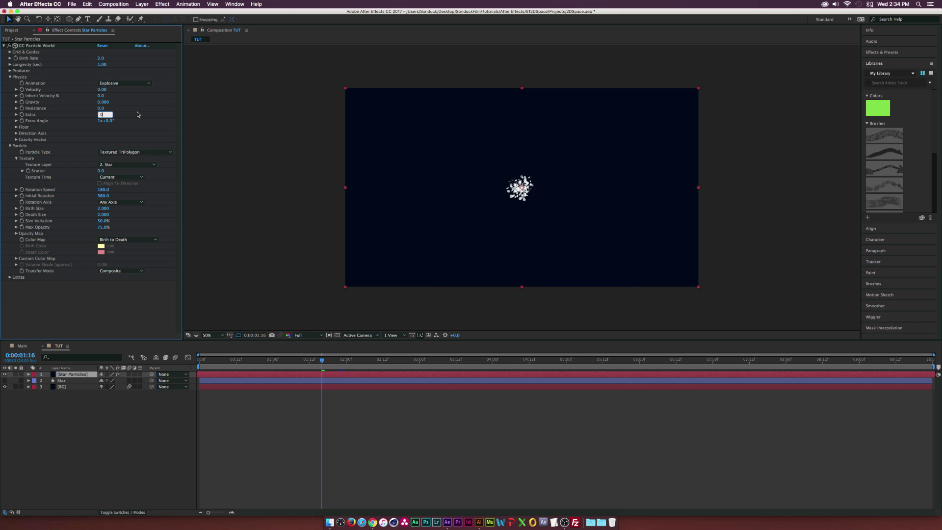
left_click_drag(322, 360, 291, 360)
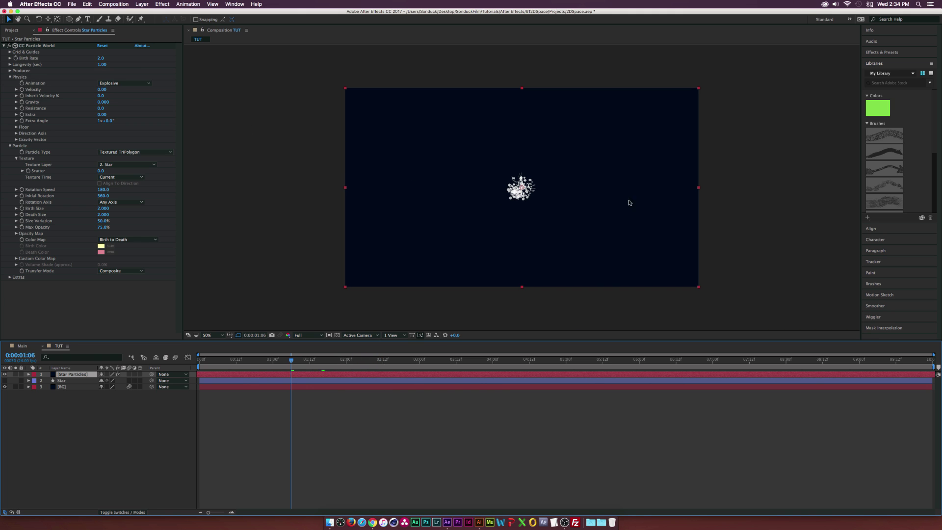
Set the Producer radius to X 0.905, Y 0.715 and Z 0.
left_click(10, 71)
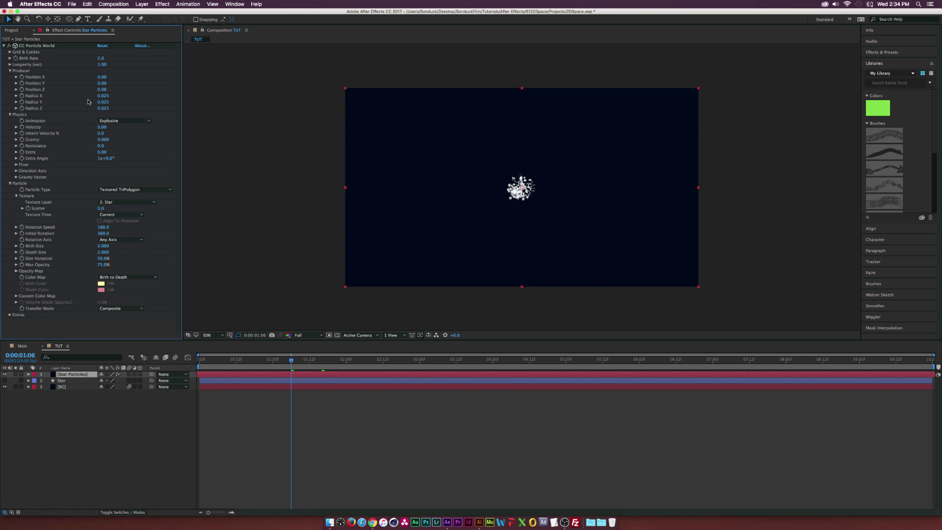
left_click_drag(102, 95, 123, 105)
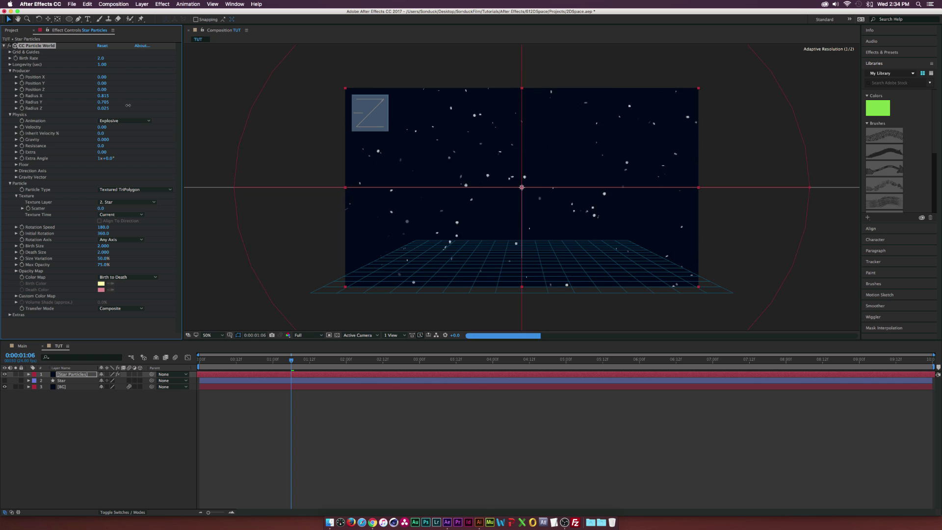
left_click(102, 108)
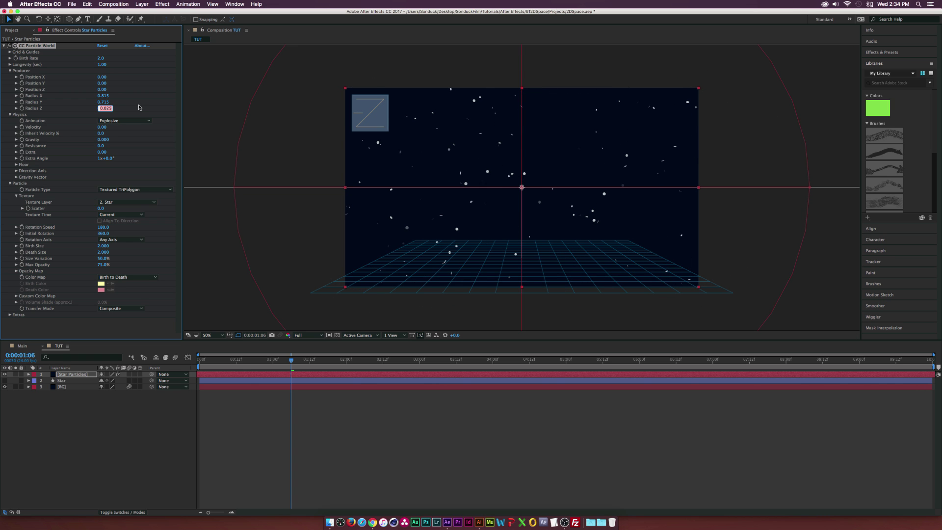
type("0")
key("Return")
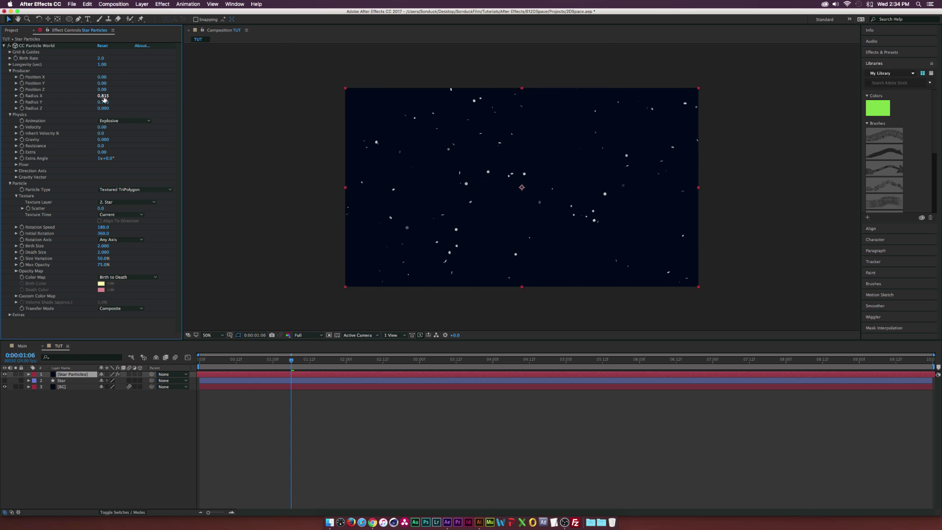
left_click_drag(104, 97, 109, 97)
left_click_drag(251, 359, 288, 366)
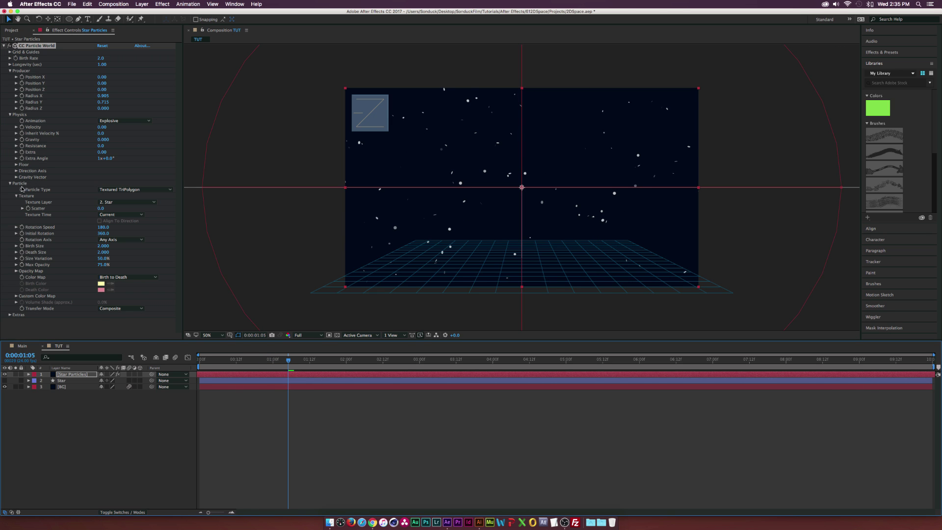
Set Rotation Speed and Initial Rotation both to 0, then scrub to check the stars.
left_click(103, 227)
type("0")
key("Return")
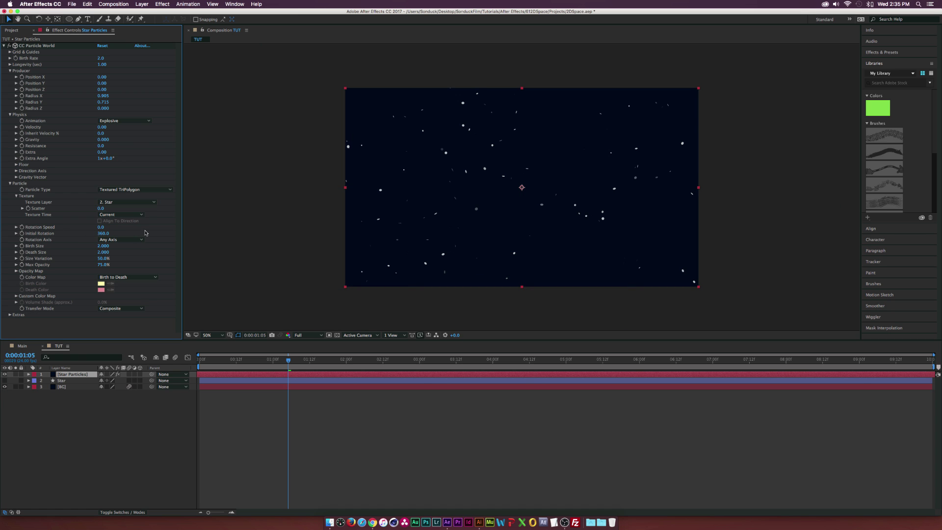
left_click(103, 233)
type("0")
key("Return")
left_click_drag(293, 365, 322, 366)
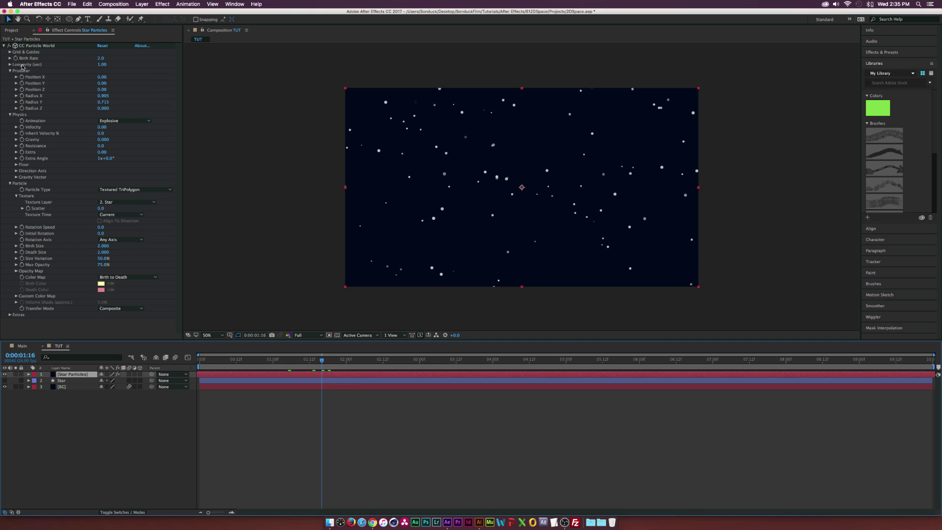
Keyframe Birth Rate at 2.0 on frame 0 and 0.0 on frame 1.
left_click(103, 64)
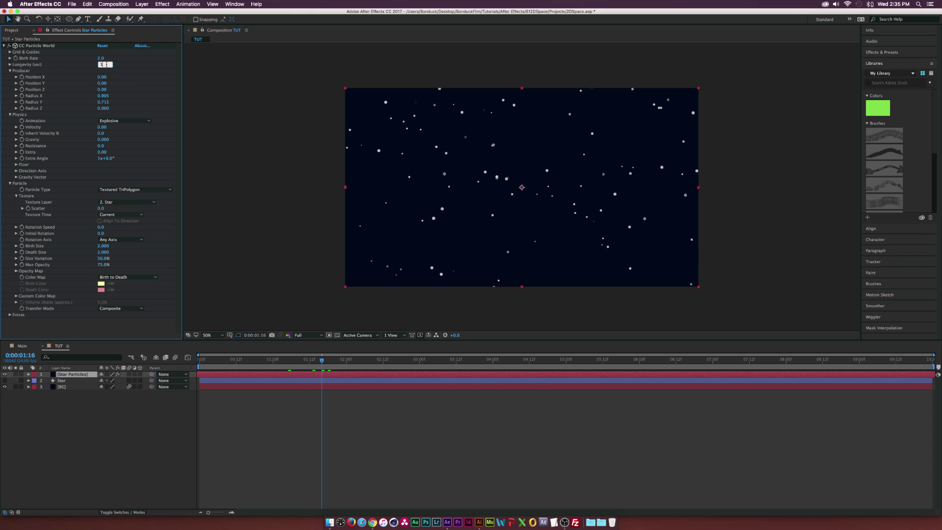
key("Return")
left_click_drag(228, 366, 199, 366)
left_click(16, 58)
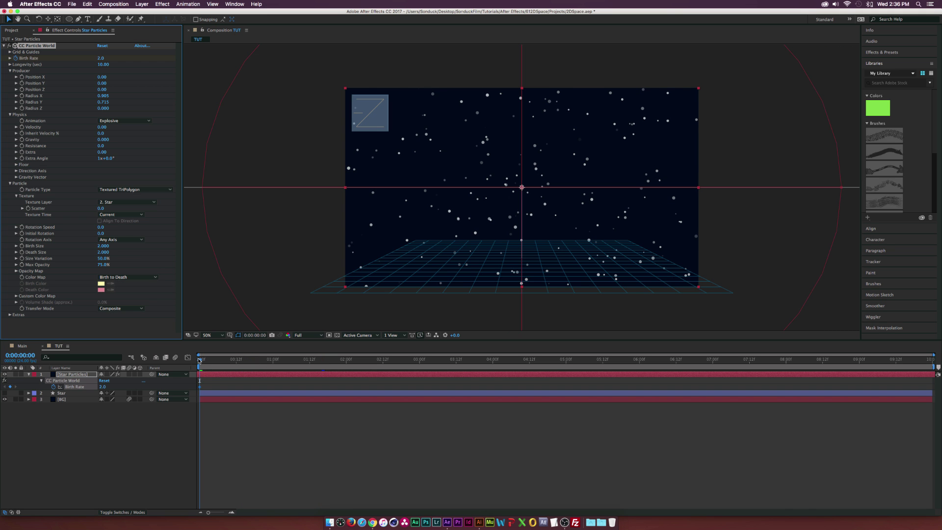
left_click_drag(199, 361, 201, 361)
left_click(101, 58)
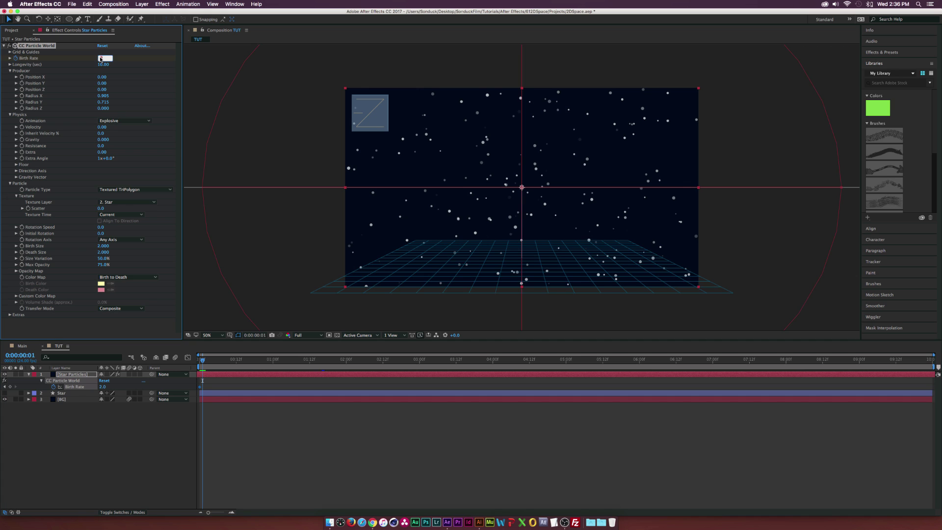
key("Return")
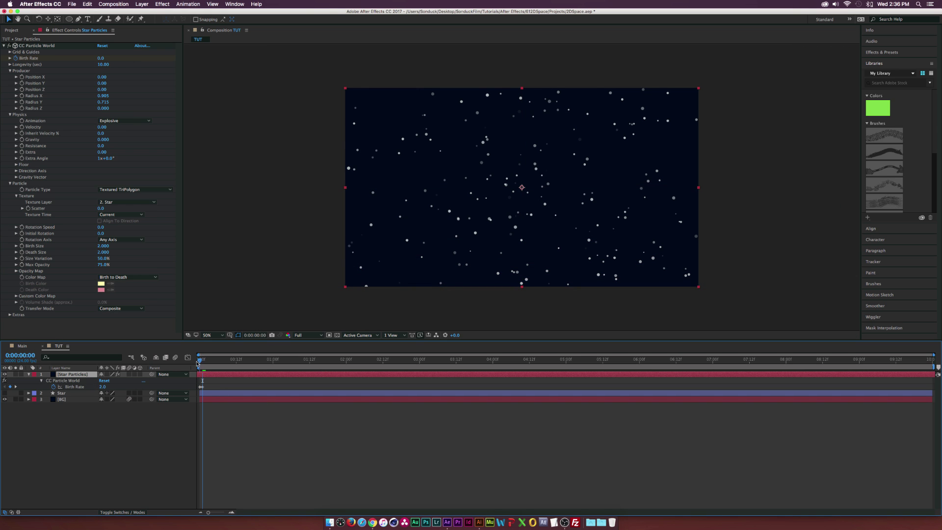
mouse_move(198, 362)
left_mouse_down()
mouse_move(408, 370)
mouse_move(205, 363)
mouse_move(321, 367)
mouse_move(212, 377)
mouse_move(200, 361)
left_mouse_up()
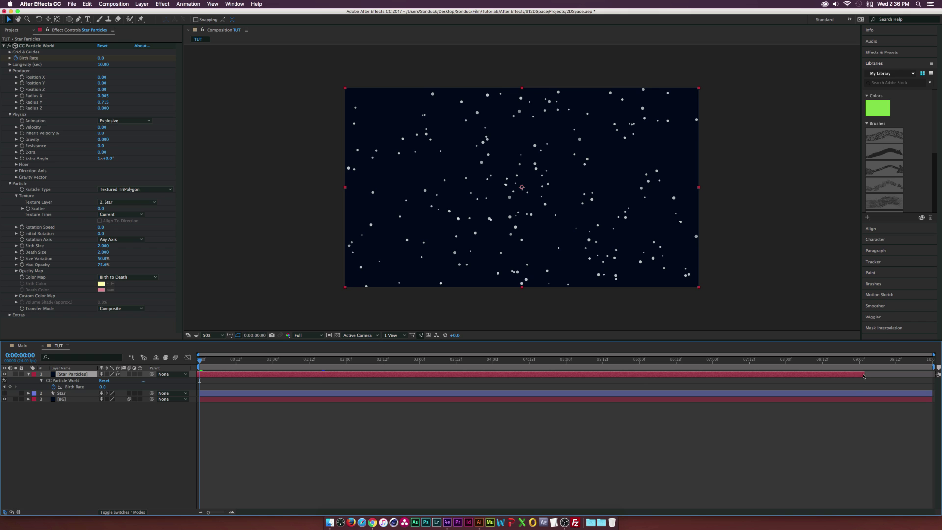
Extend Star Particles to the comp end and raise particle Longevity to 20 seconds.
left_click_drag(863, 374, 935, 374)
left_click(297, 363)
left_click_drag(304, 367, 136, 102)
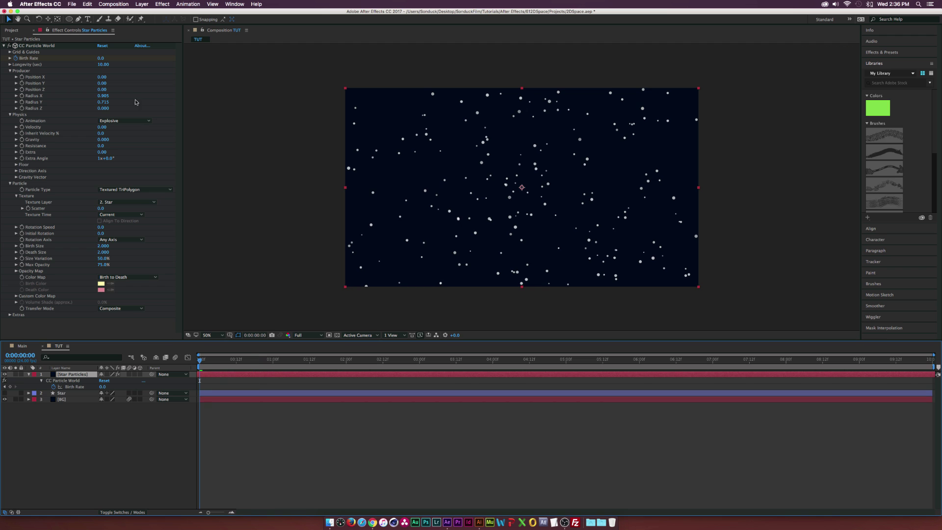
left_click(103, 65)
type("20")
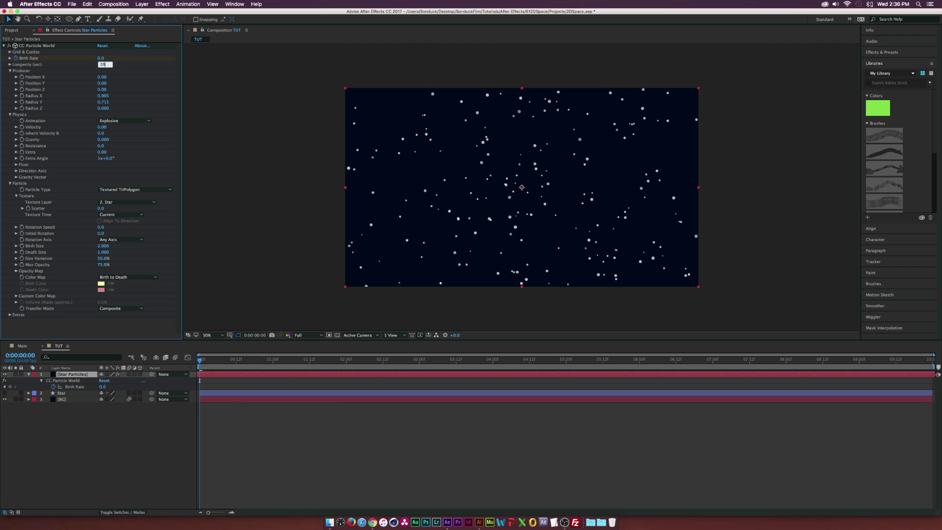
key("Return")
left_click_drag(260, 361, 310, 366)
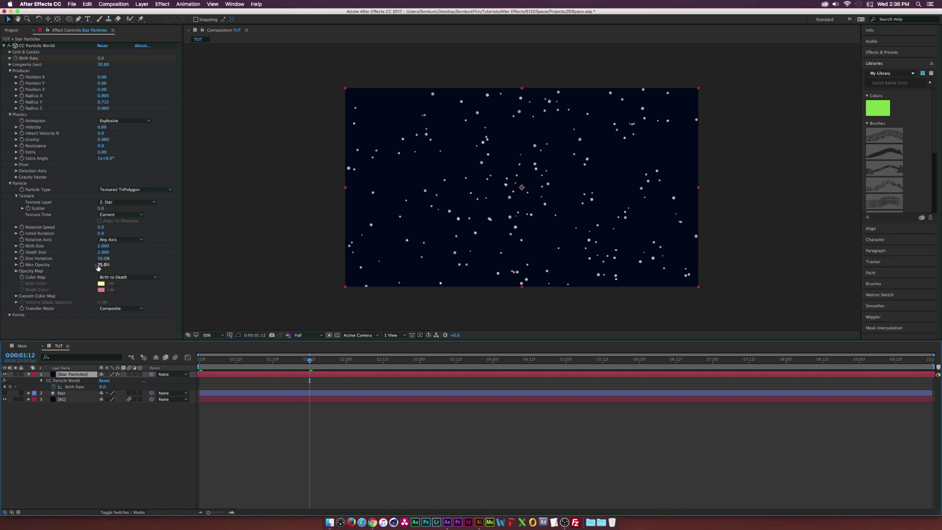
Raise the particles' Max Opacity to 100% and set Size Variation to 50%.
left_click_drag(102, 265, 181, 270)
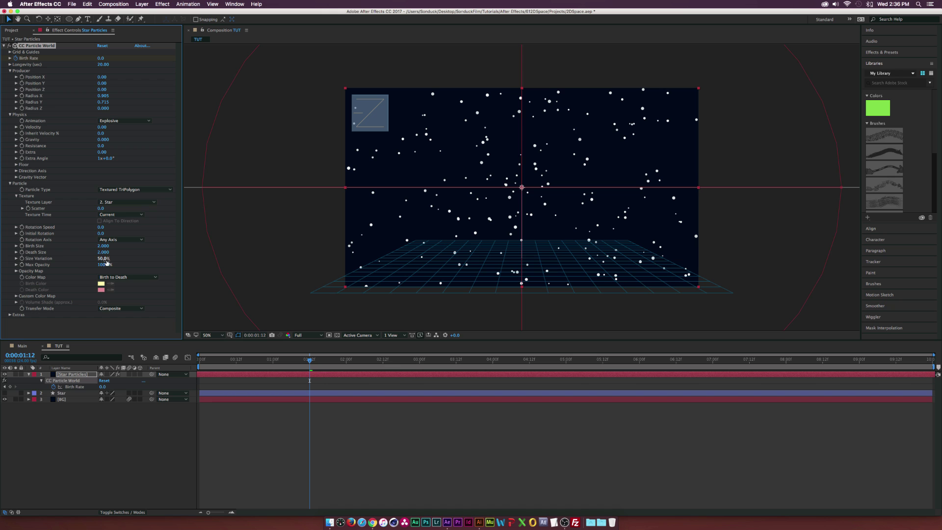
left_click_drag(101, 261, 142, 260)
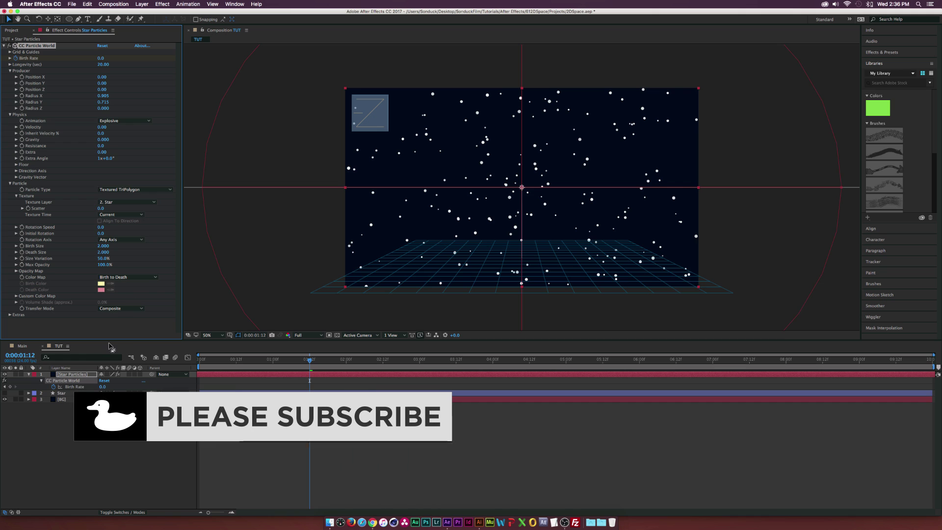
Change the Birth Rate keyframe values to 1 and 0, previewing the sparser starfield.
left_click(3, 386)
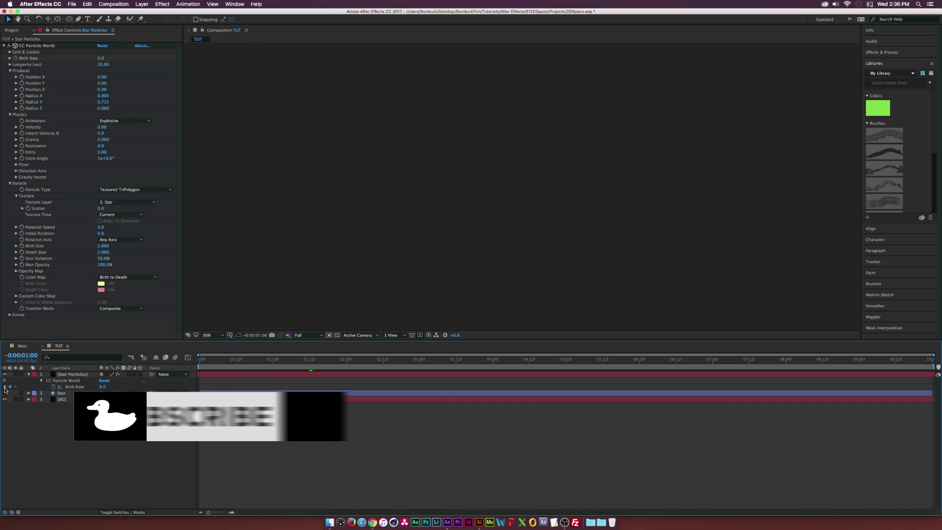
left_click(102, 387)
type("1")
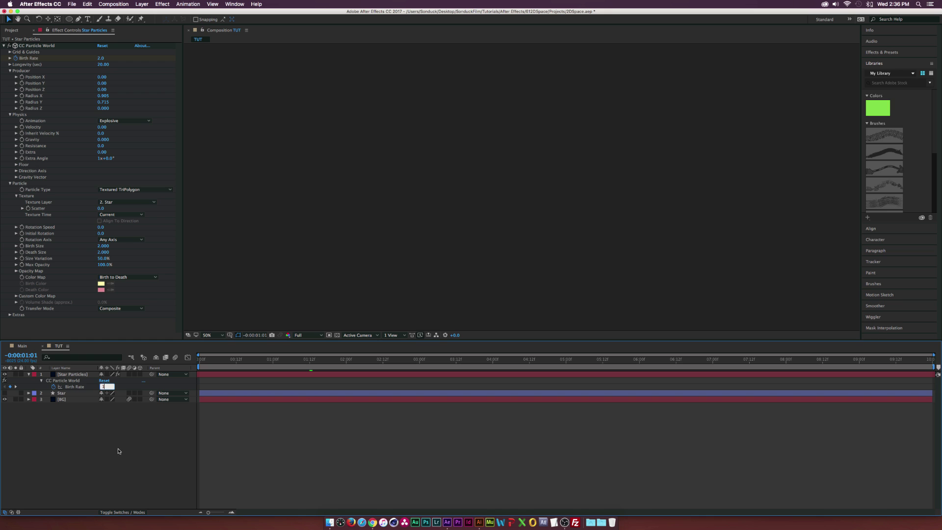
key("Return")
left_click_drag(251, 359, 261, 359)
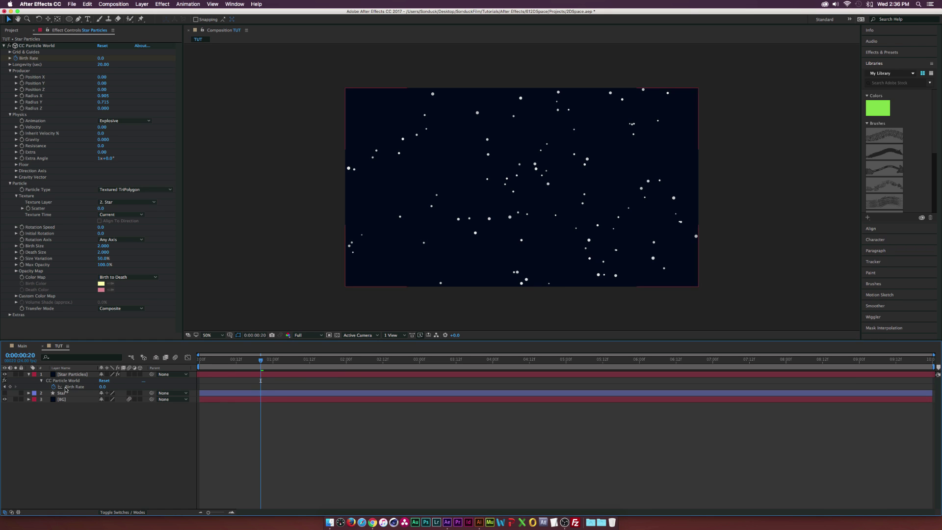
left_click(4, 386)
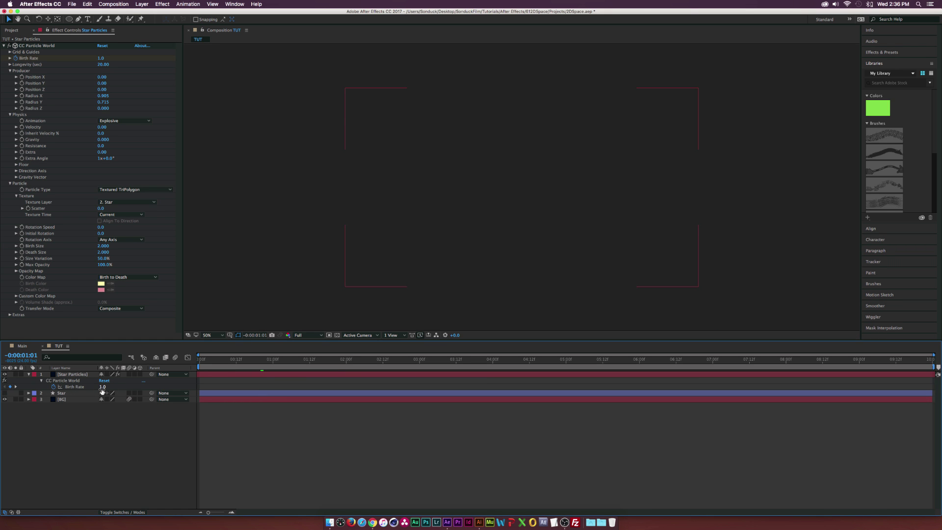
left_click(102, 386)
type("0")
key("Return")
left_click_drag(228, 359, 246, 349)
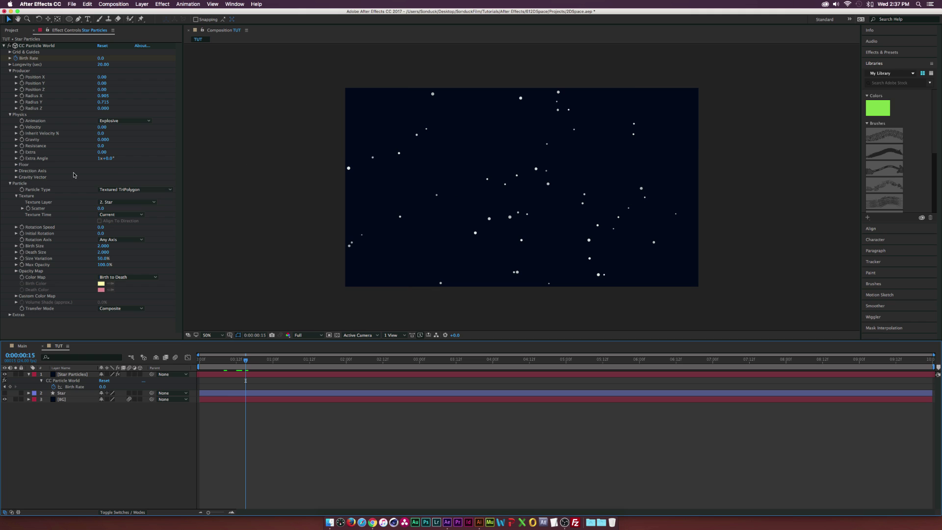
left_click_drag(278, 362, 239, 367)
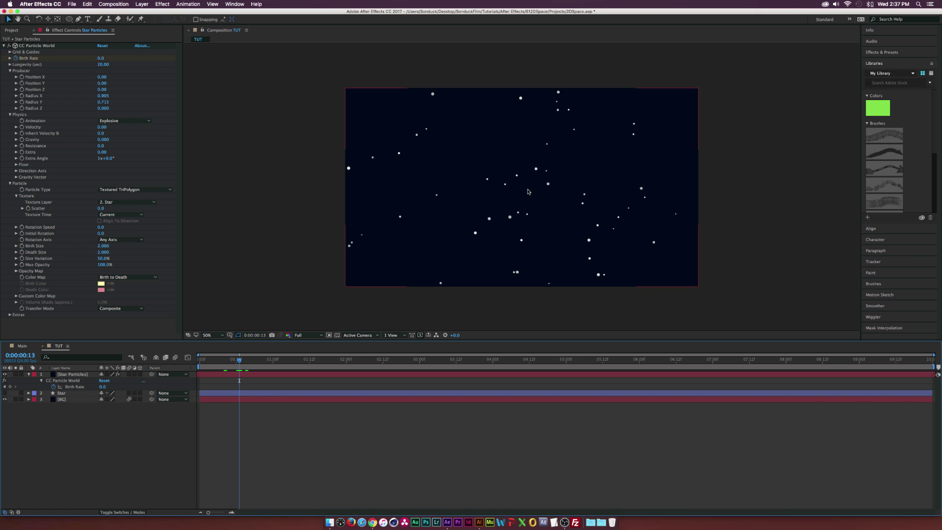
Set the Star Particles Random Seed under Extras to 140 to rearrange the stars.
left_click(92, 186)
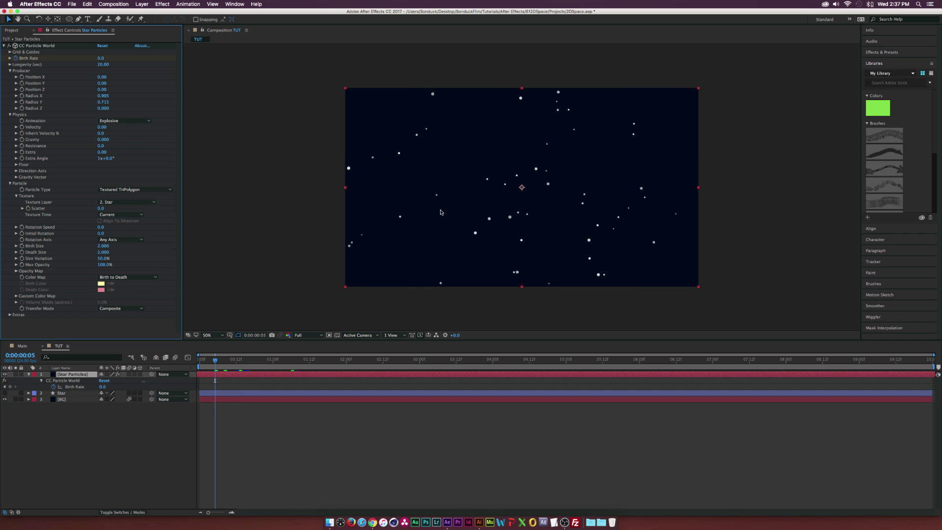
left_click(10, 315)
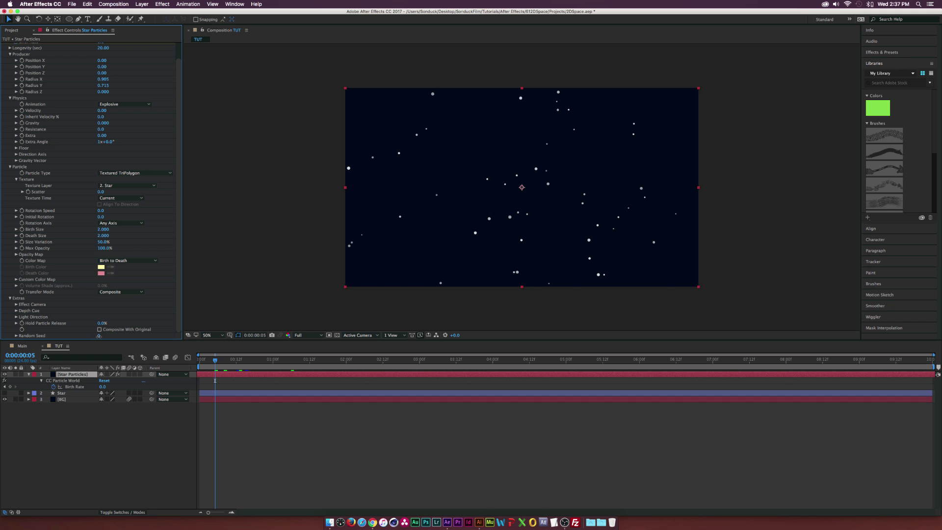
left_click_drag(99, 336, 103, 336)
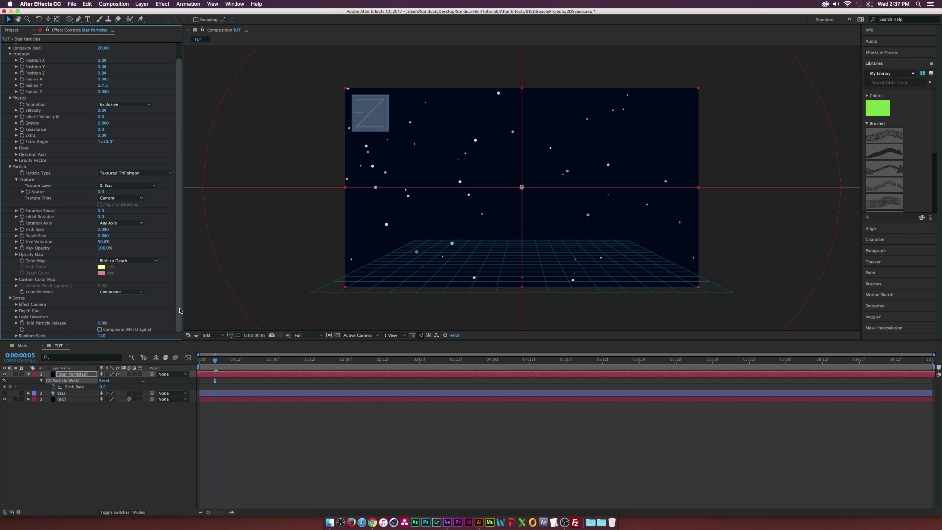
key("super+z")
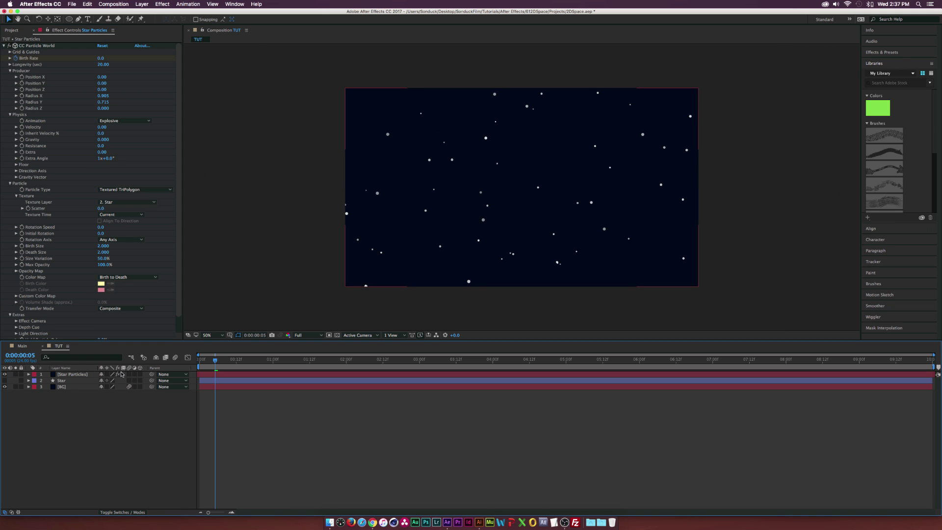
Add a new camera layer, Camera 1, with default settings.
left_click(142, 4)
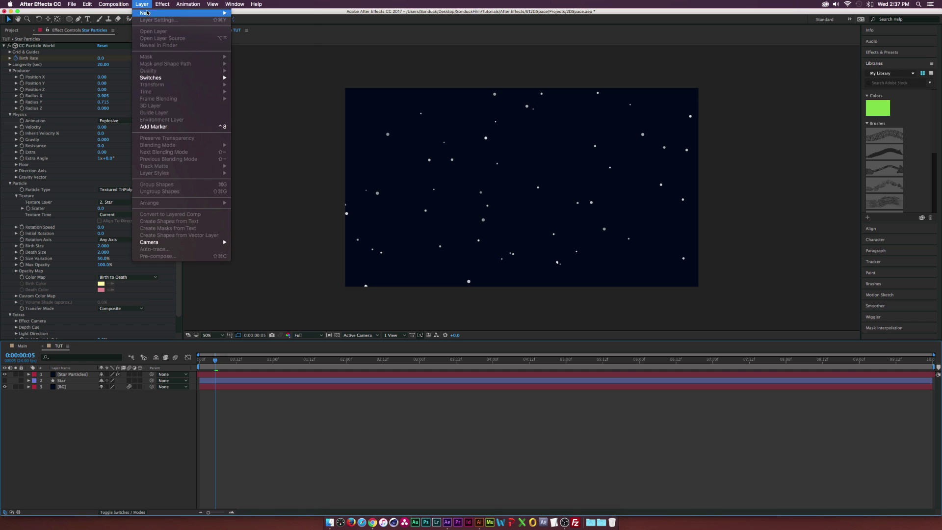
mouse_move(147, 13)
left_click(261, 36)
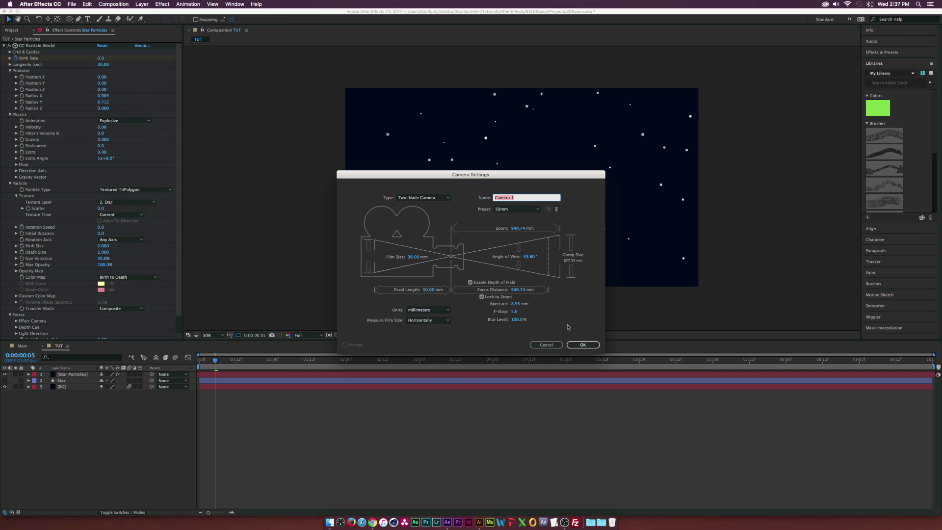
left_click(583, 344)
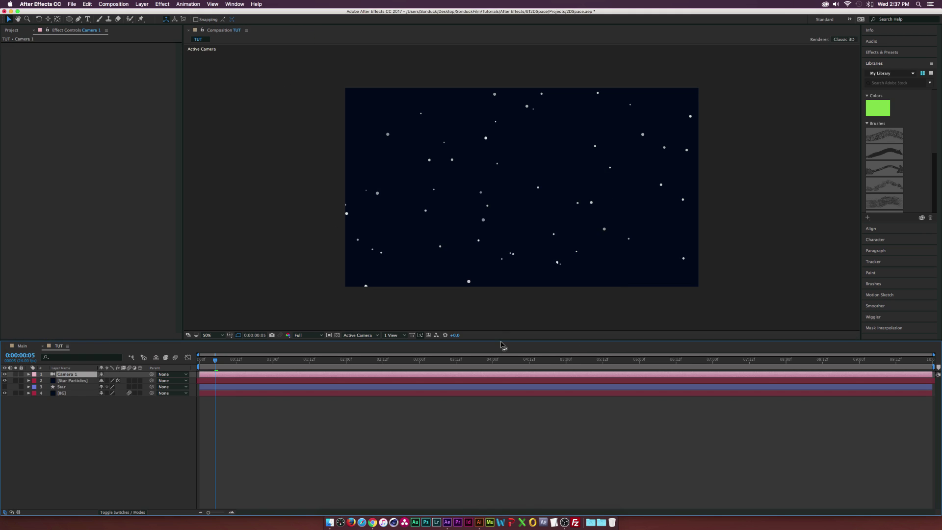
Keyframe Camera 1's Z Rotation from 0° at the start to about 42° at 5 seconds.
left_click(29, 374)
key("Home")
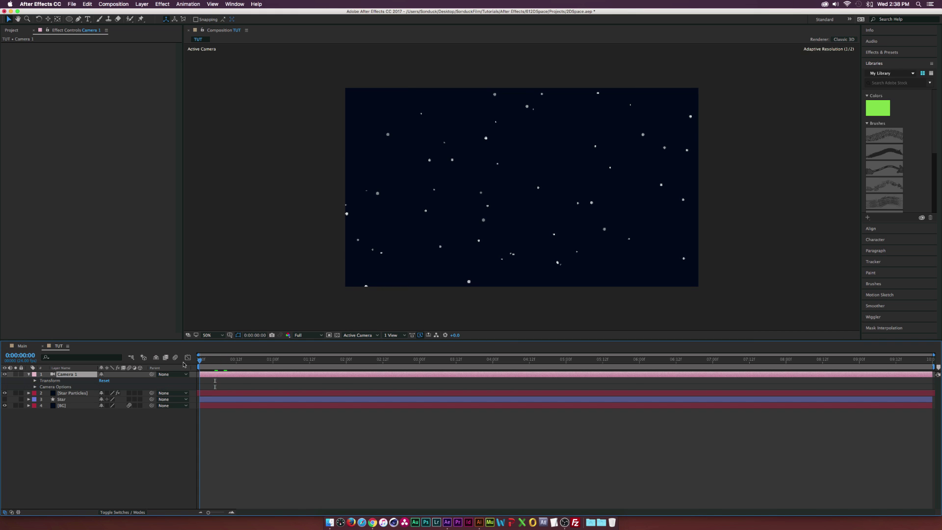
left_click(35, 381)
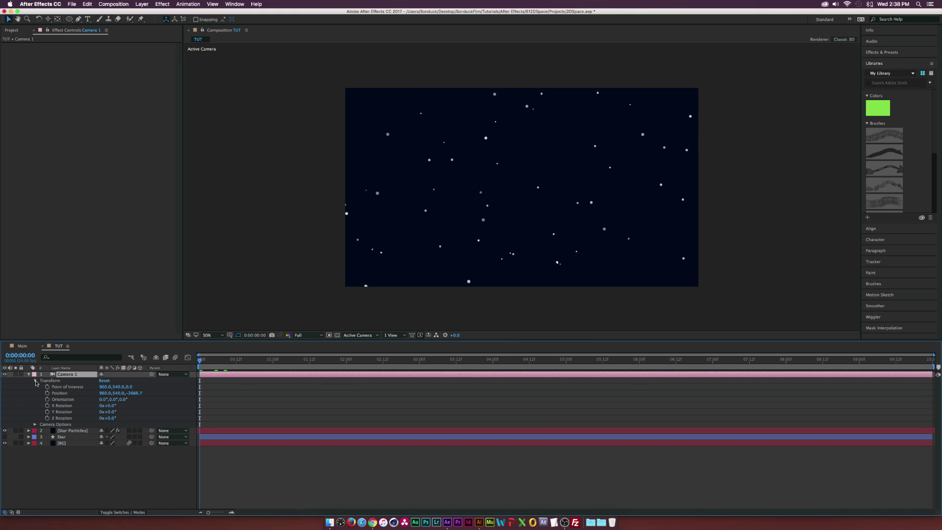
left_click(47, 418)
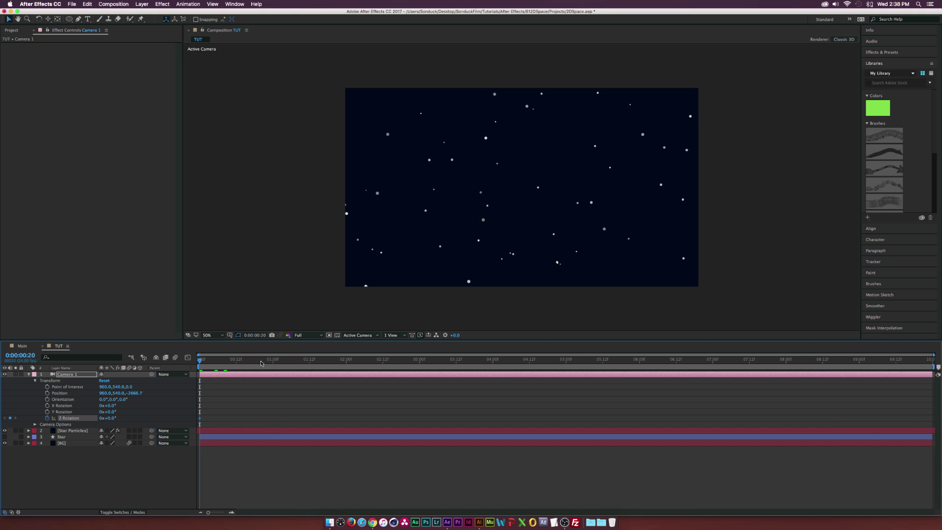
left_click_drag(261, 363, 567, 365)
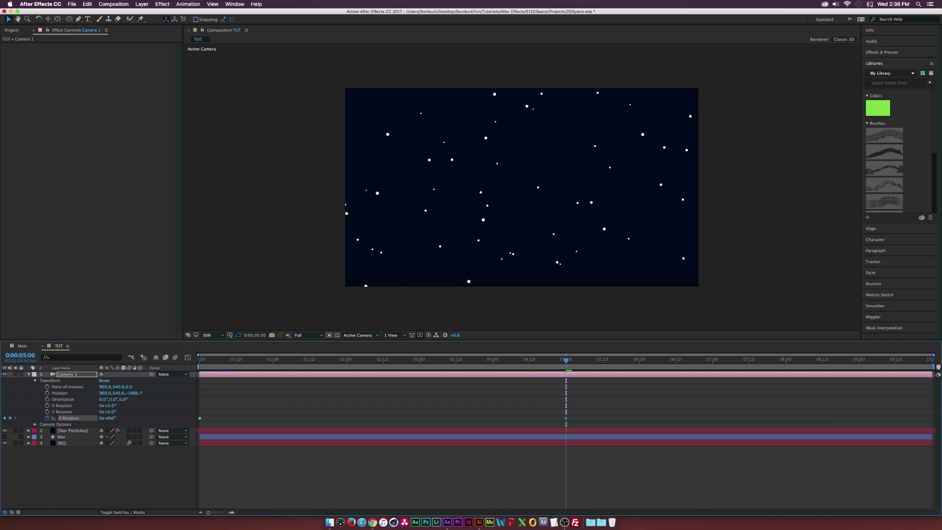
left_click_drag(108, 418, 120, 418)
left_click_drag(216, 363, 566, 390)
left_click(29, 375)
Draw a small white circle at the composition centre with the Ellipse tool on a new shape layer.
left_click(117, 463)
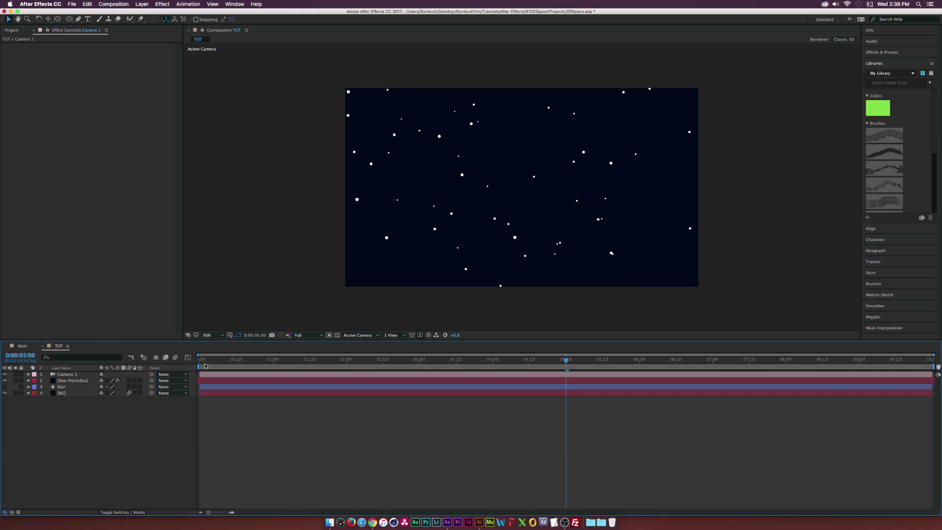
left_click_drag(70, 19, 87, 35)
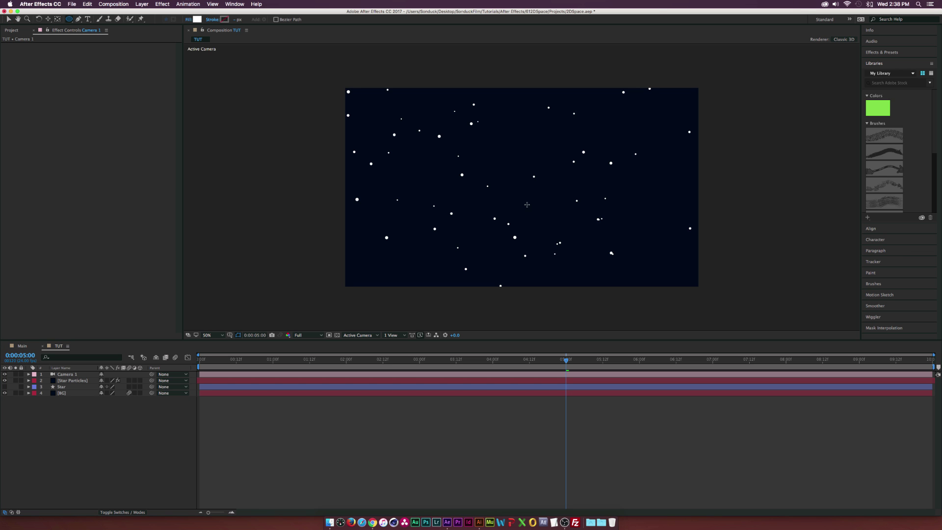
mouse_move(526, 205)
left_mouse_down()
mouse_move(548, 183)
mouse_move(540, 192)
left_mouse_up()
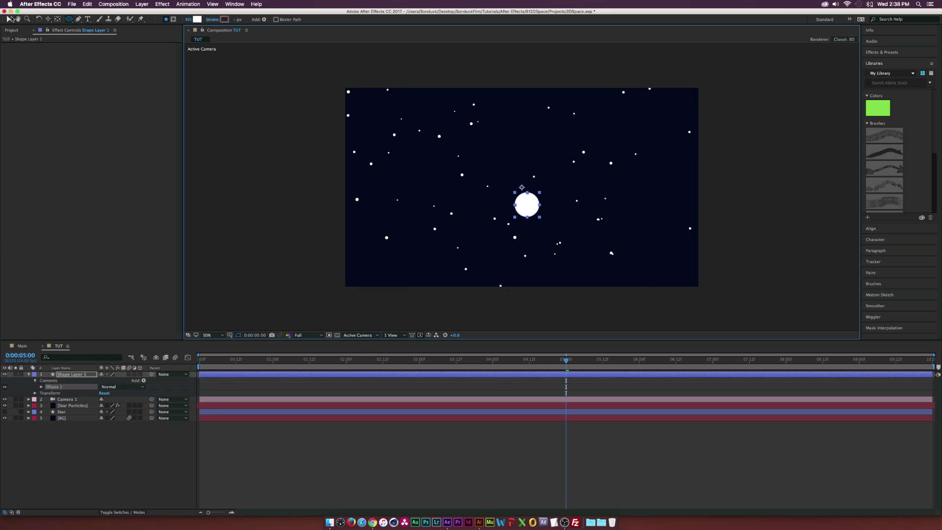
left_click(9, 20)
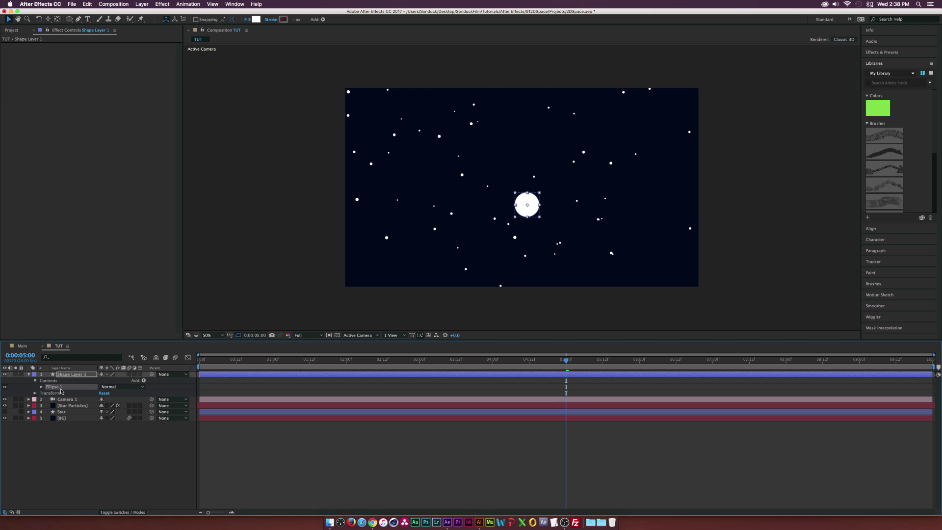
Duplicate the circle into a 24% light-grey crater placed at the moon's upper left.
key("super+d")
left_click(41, 387)
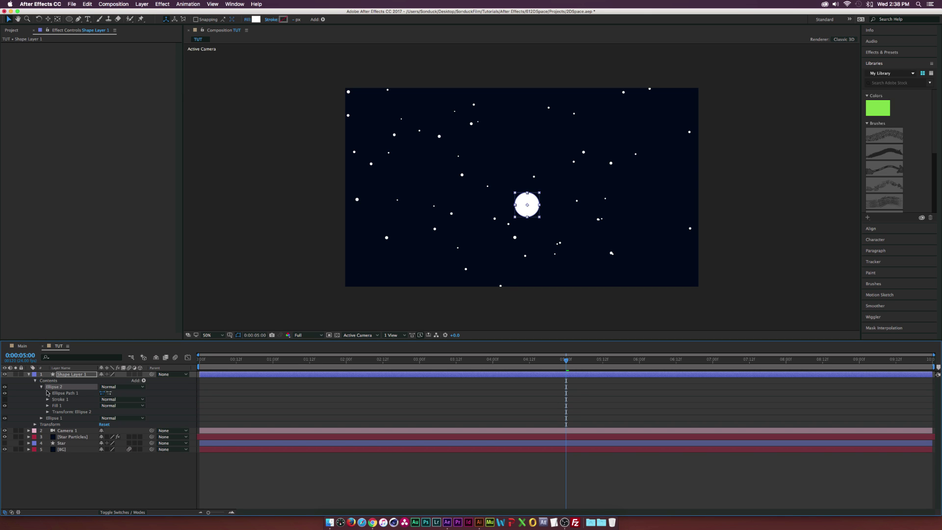
left_click(48, 412)
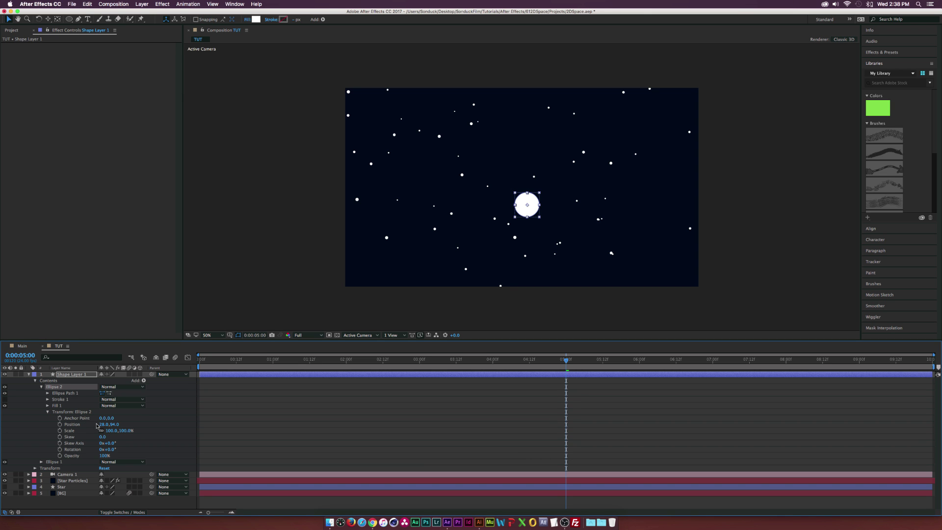
left_click_drag(111, 431, 88, 430)
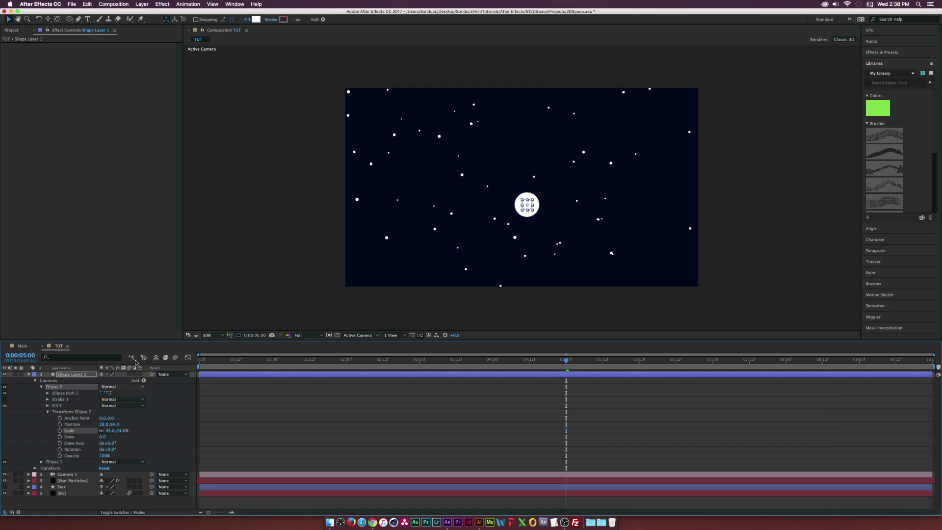
left_click(256, 20)
left_click_drag(383, 224, 384, 228)
left_click(543, 221)
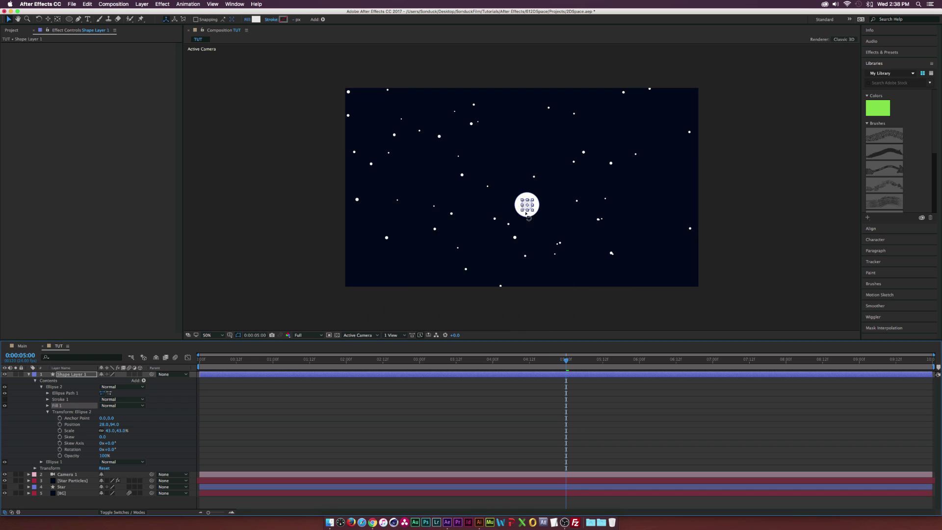
key("/")
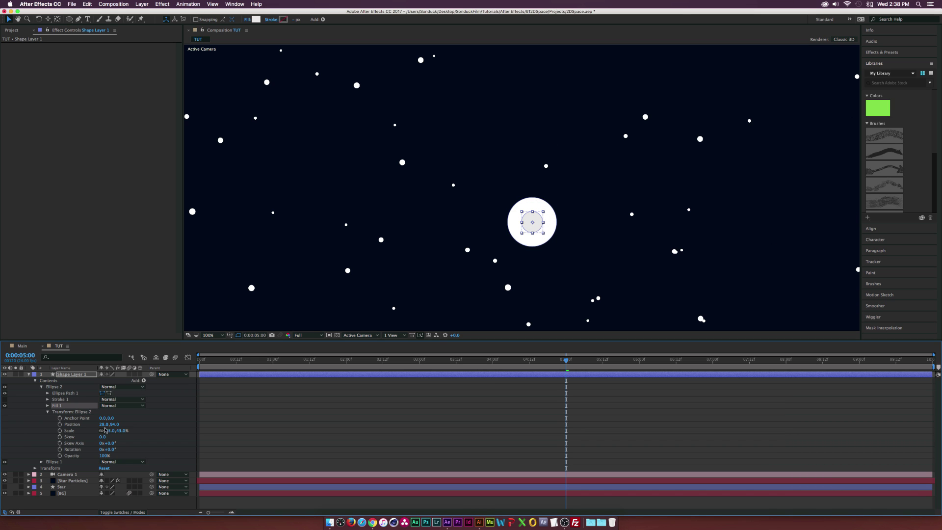
left_click_drag(106, 430, 97, 431)
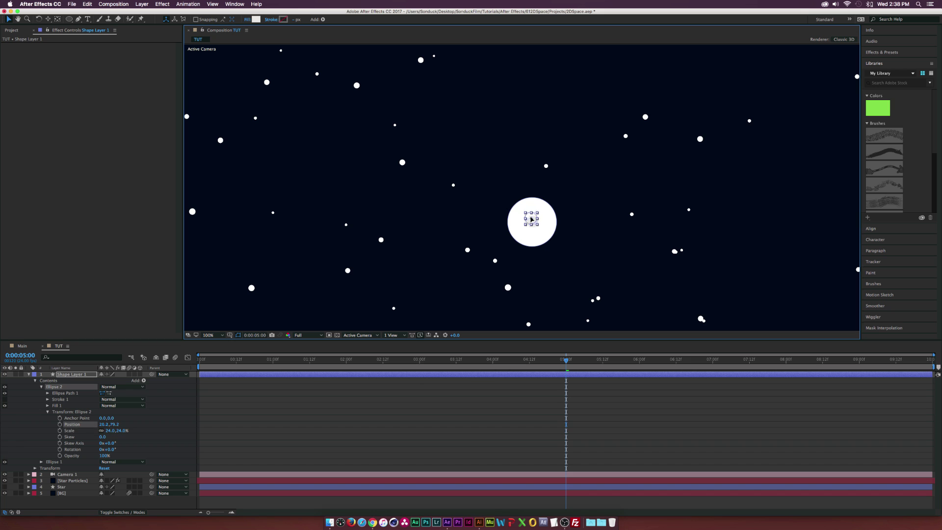
left_click_drag(534, 225, 524, 215)
Add more crater copies, one at 18% toward the lower right, and begin renaming the layer.
key("super+d")
left_click_drag(524, 212, 531, 230)
left_click_drag(111, 437, 109, 438)
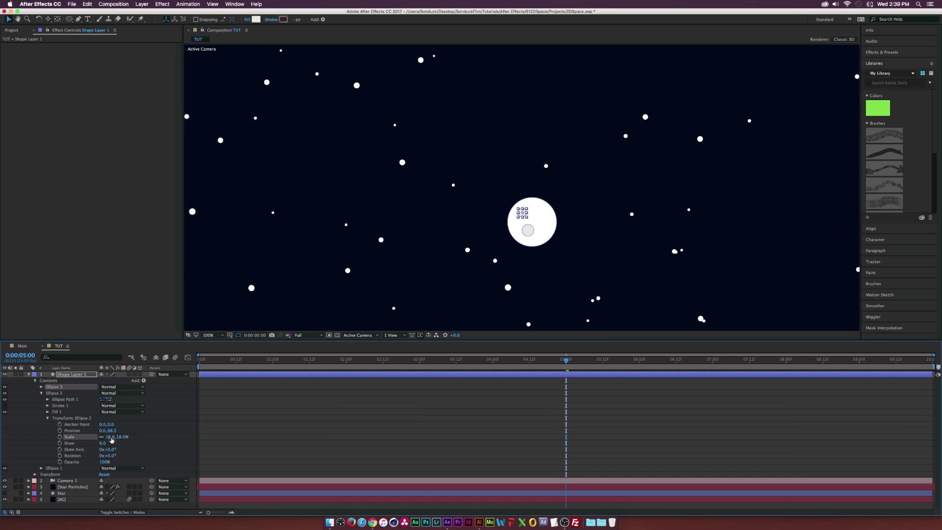
left_click(170, 427)
left_click(67, 394)
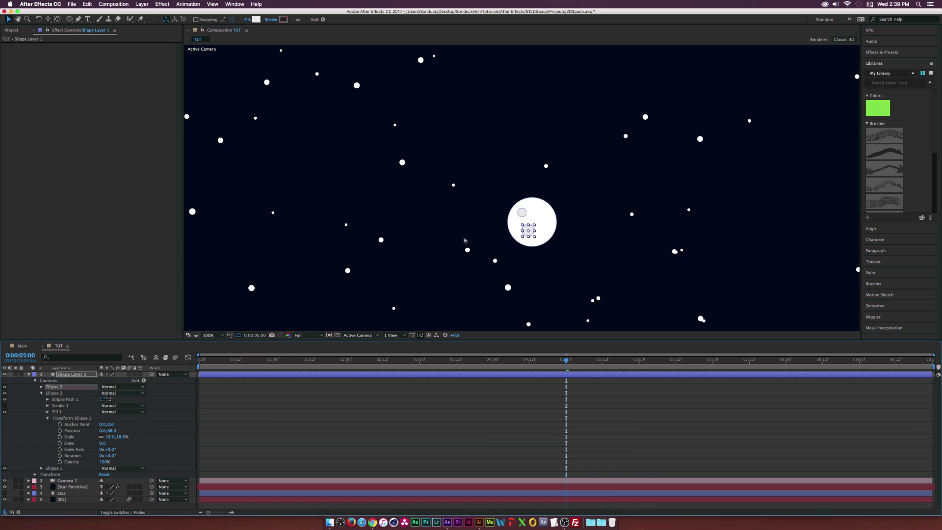
key("ctrl+d")
key("ctrl+d")
key("ctrl+d")
key("comma")
left_click(29, 374)
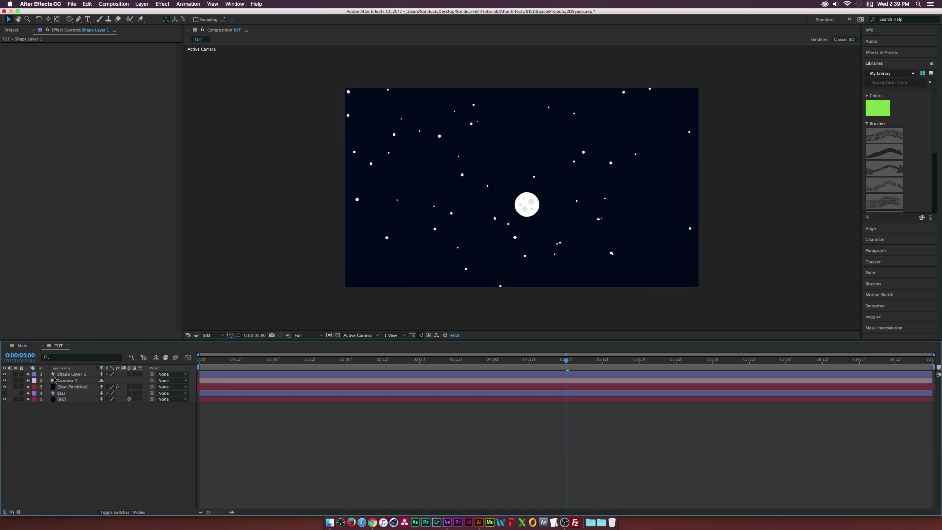
left_click(71, 375)
key("Return")
Name the layer Moon and select its main circle, Ellipse 1, with the viewer fit to the comp.
type("Moo")
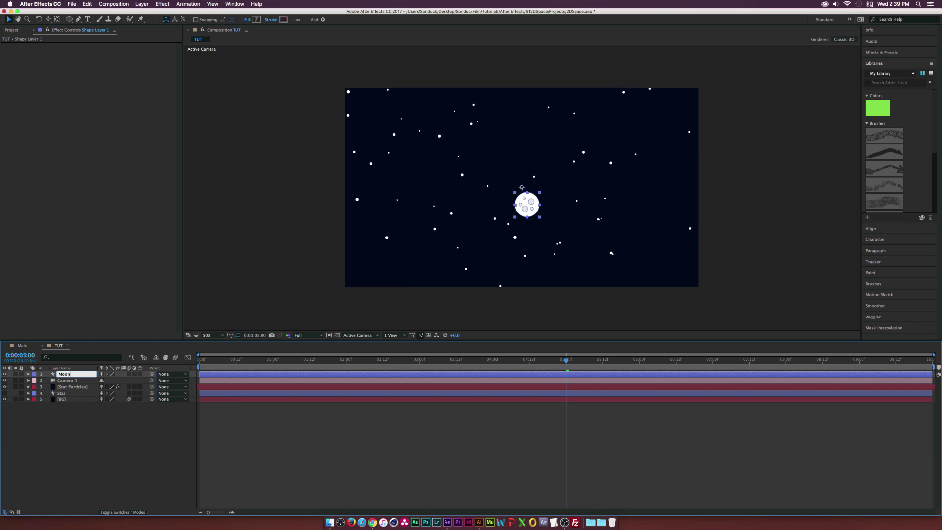
type("n")
key("Return")
left_click(29, 375)
left_click(53, 419)
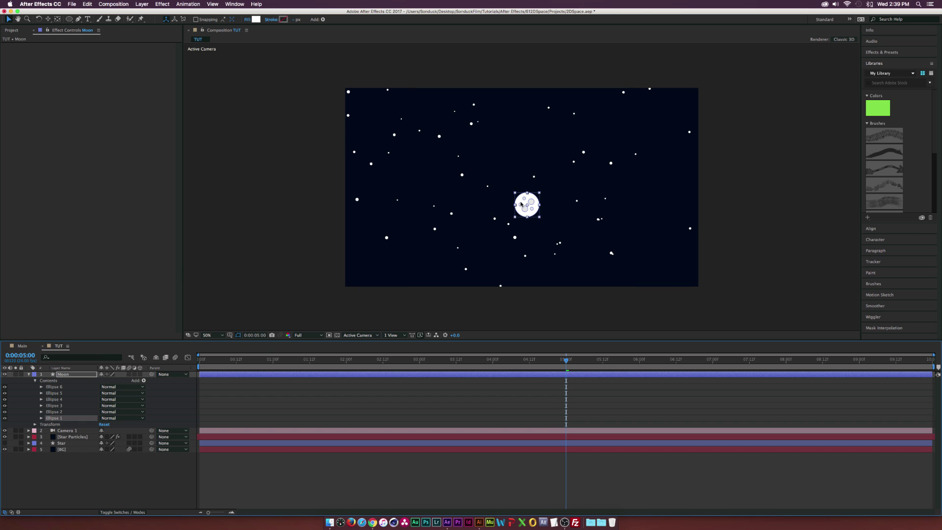
left_click(208, 335)
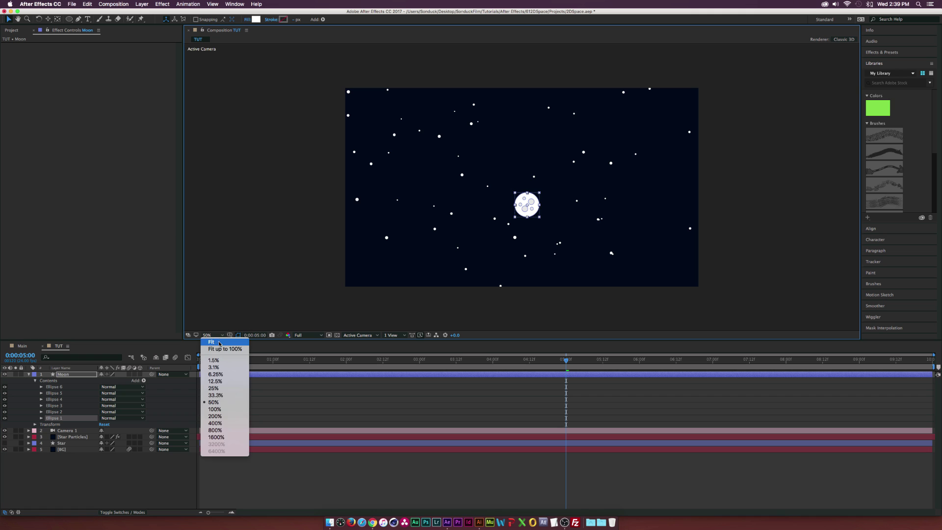
left_click(211, 343)
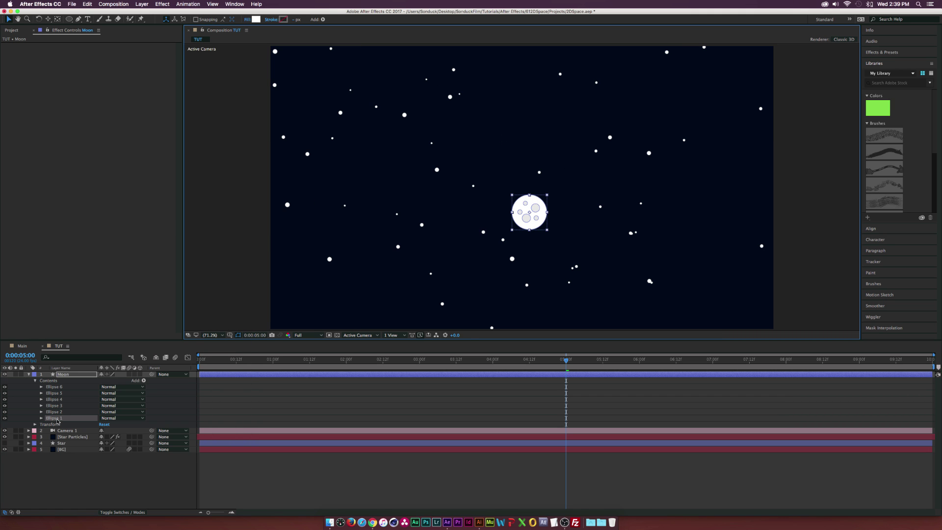
Duplicate the moon circle as Ellipse 7 beneath it, enlarged into a pale teal ring.
key("super+d")
left_click_drag(53, 420, 52, 424)
left_click(41, 424)
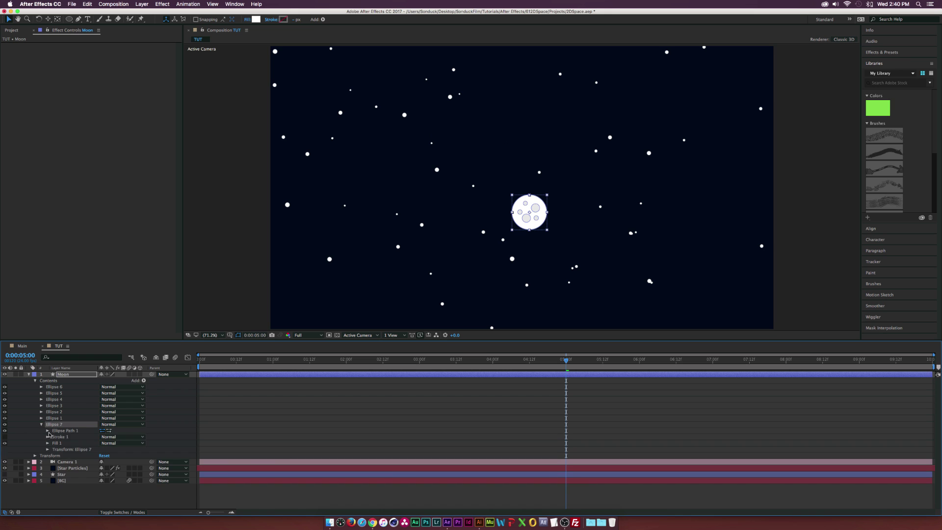
left_click(48, 449)
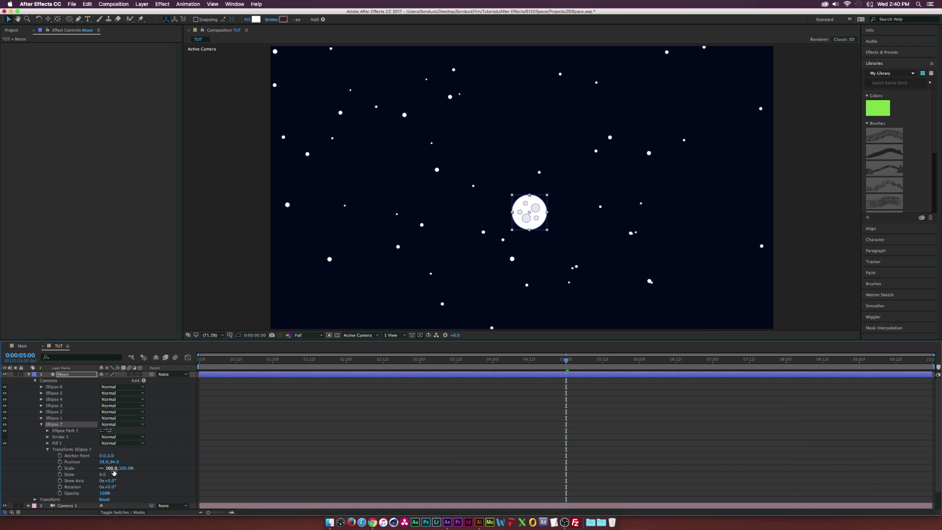
left_click_drag(112, 468, 122, 469)
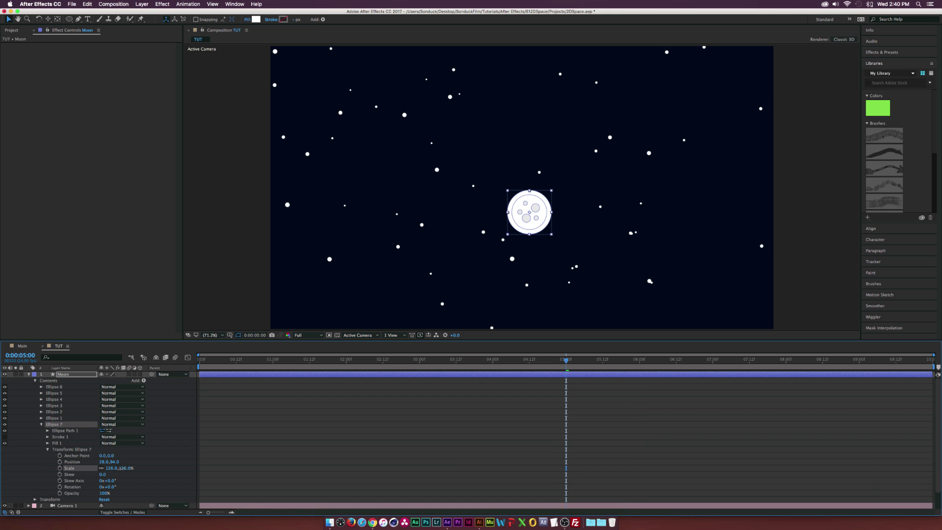
left_click(256, 19)
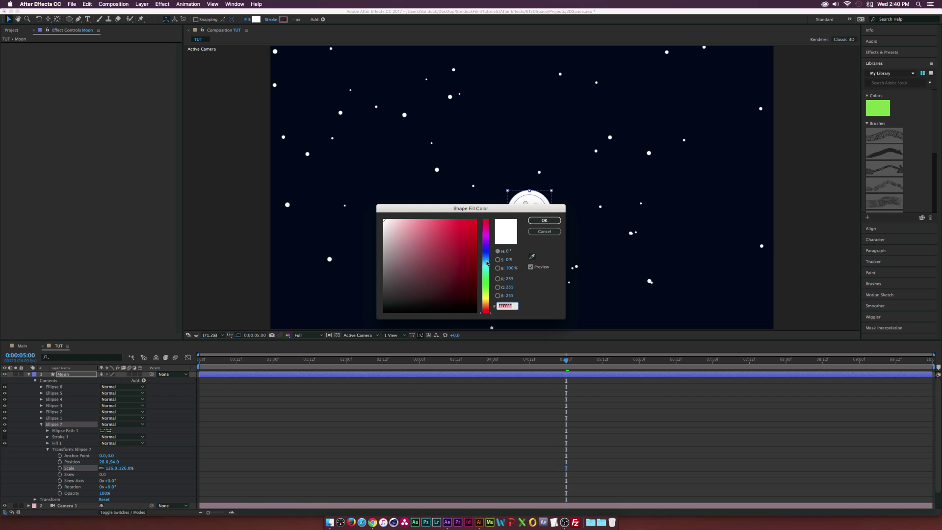
left_click_drag(486, 277, 487, 269)
left_click_drag(431, 223, 411, 224)
left_click(534, 220)
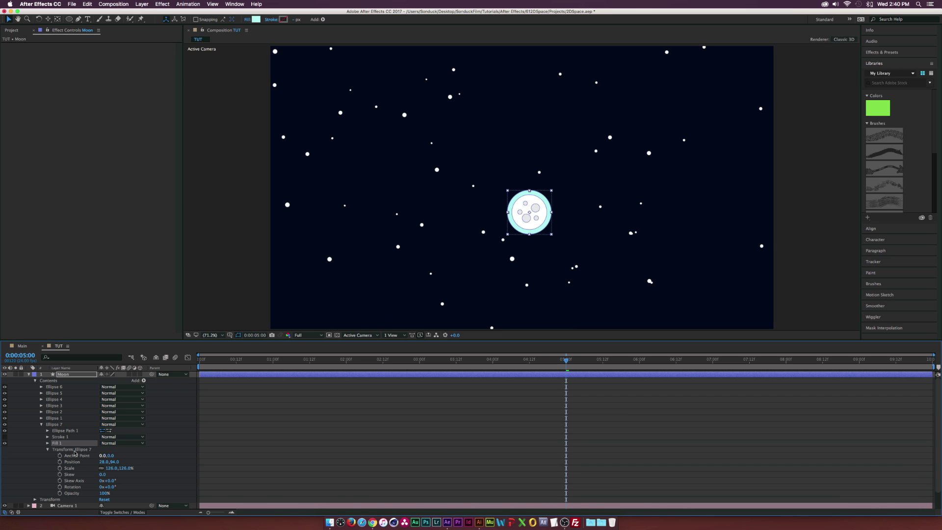
Set the ring's fill opacity to 50% and strengthen its colour to cyan.
left_click(47, 444)
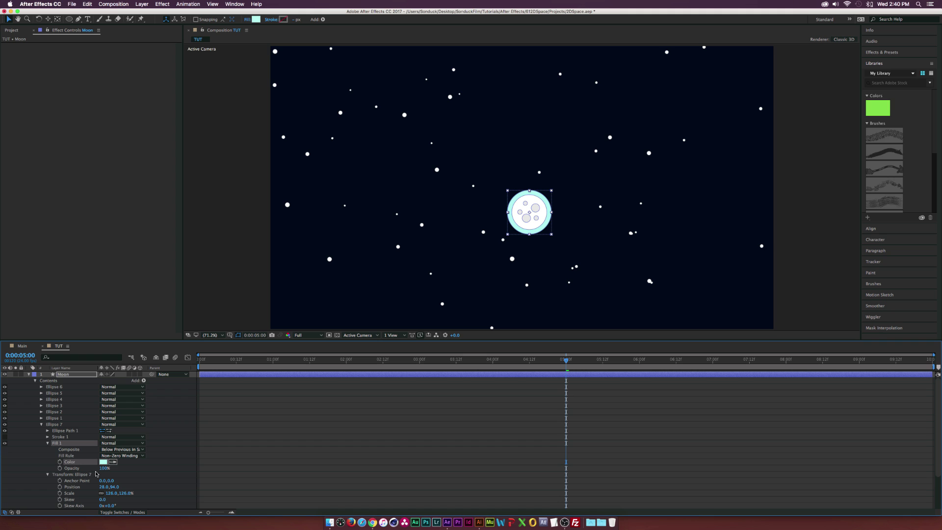
left_click(104, 468)
type("50")
left_click(139, 471)
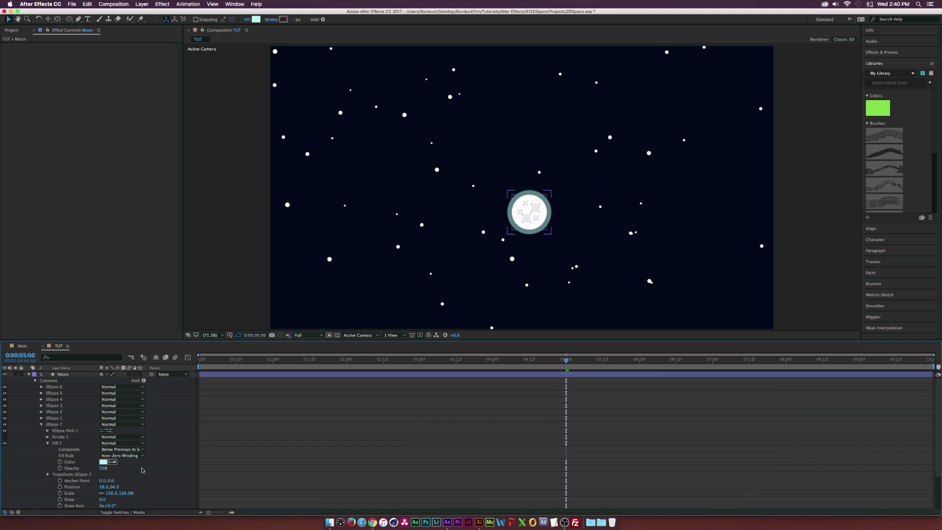
left_click(88, 411)
left_click(104, 462)
mouse_move(441, 231)
left_mouse_down()
mouse_move(459, 227)
mouse_move(446, 228)
left_mouse_up()
left_click(544, 220)
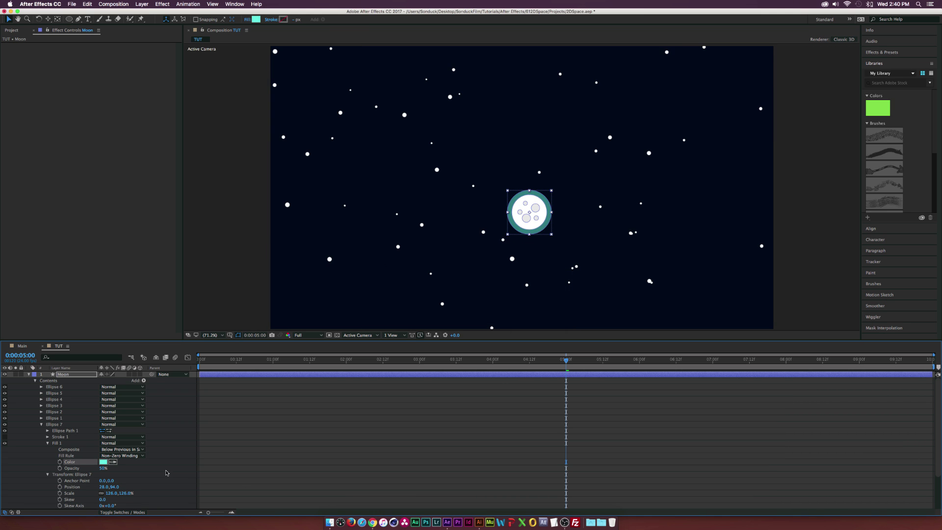
left_click(42, 424)
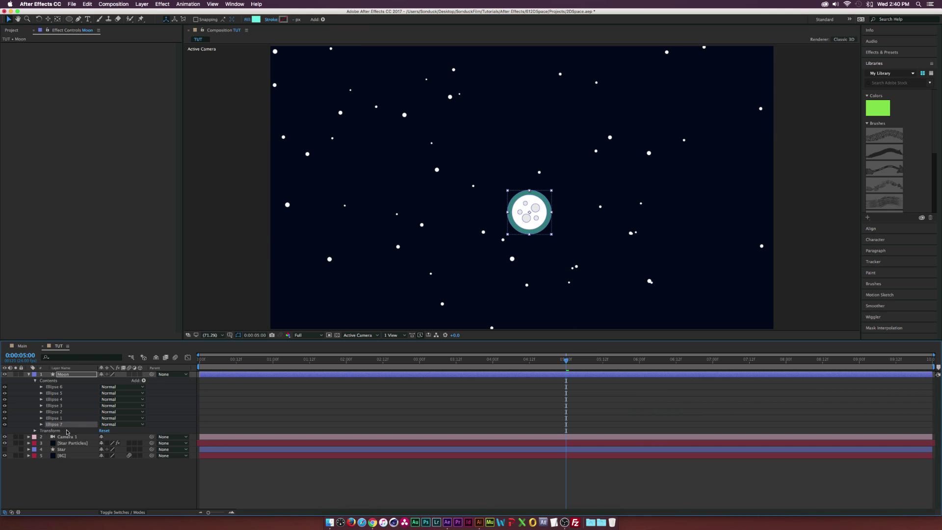
Duplicate the ring as Ellipse 8 with a white fill.
key("super+d")
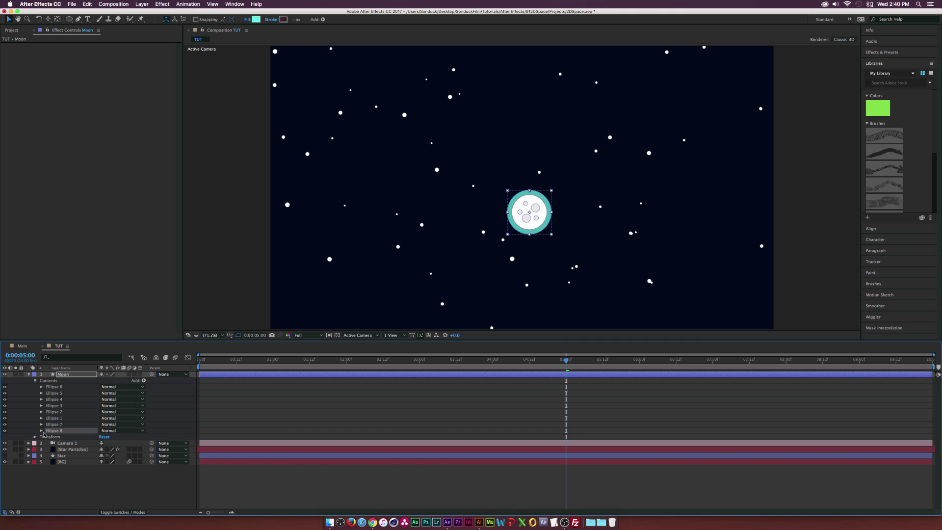
left_click(42, 430)
left_click(56, 450)
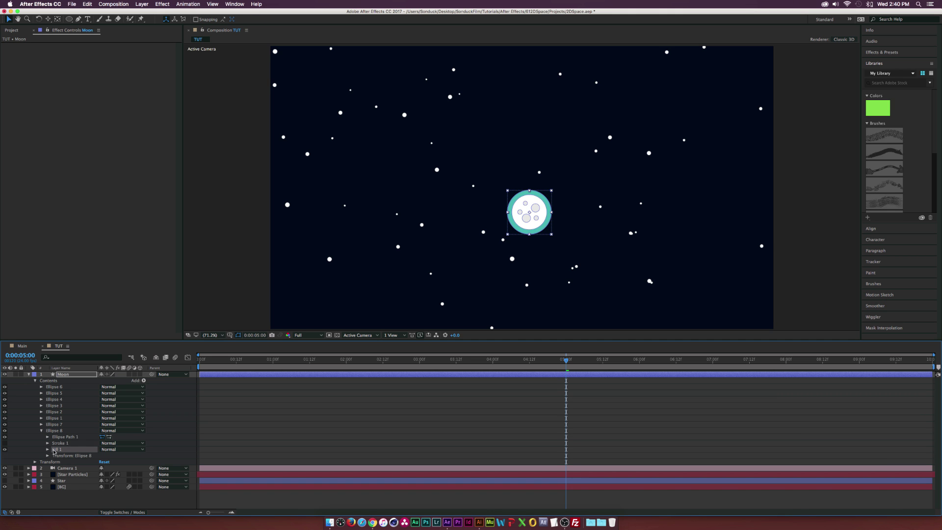
left_click(48, 449)
left_click(103, 468)
left_click_drag(395, 299, 347, 205)
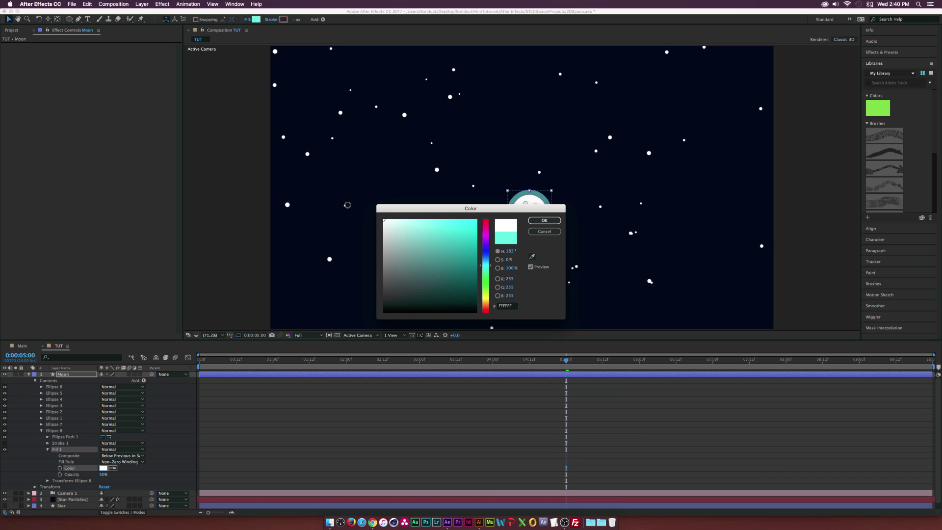
left_click(545, 220)
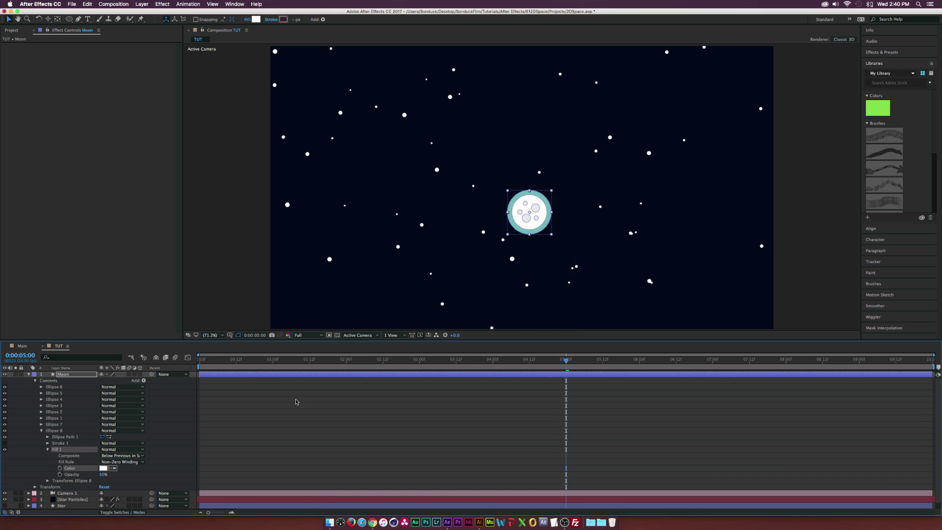
Scale Ellipse 8 to 166% and set its fill opacity to 20%.
left_click(47, 481)
scroll(73, 489, "down", 1)
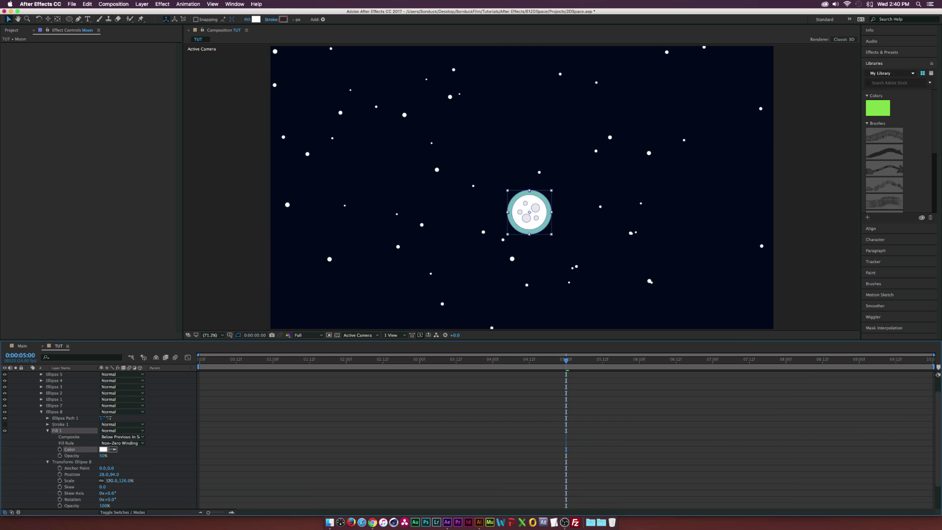
left_click_drag(107, 480, 121, 480)
left_click(103, 456)
left_click(147, 448)
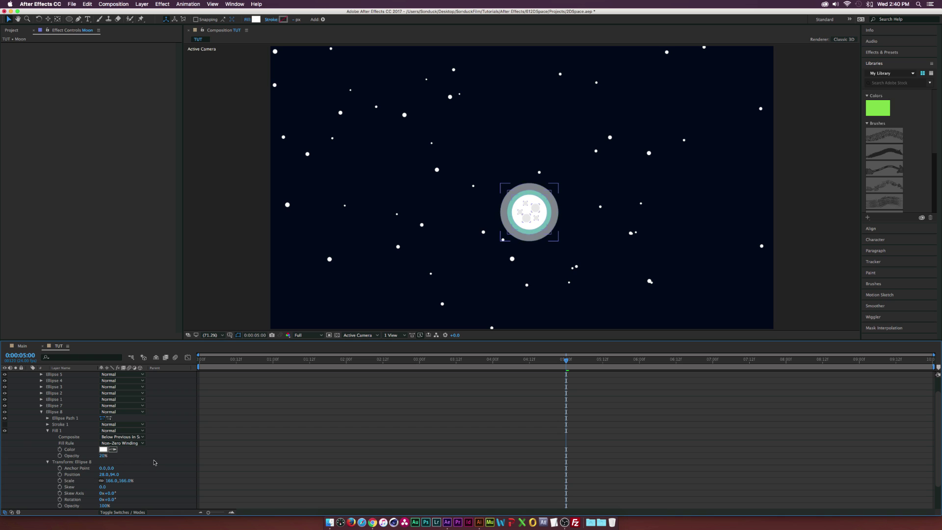
left_click(41, 411)
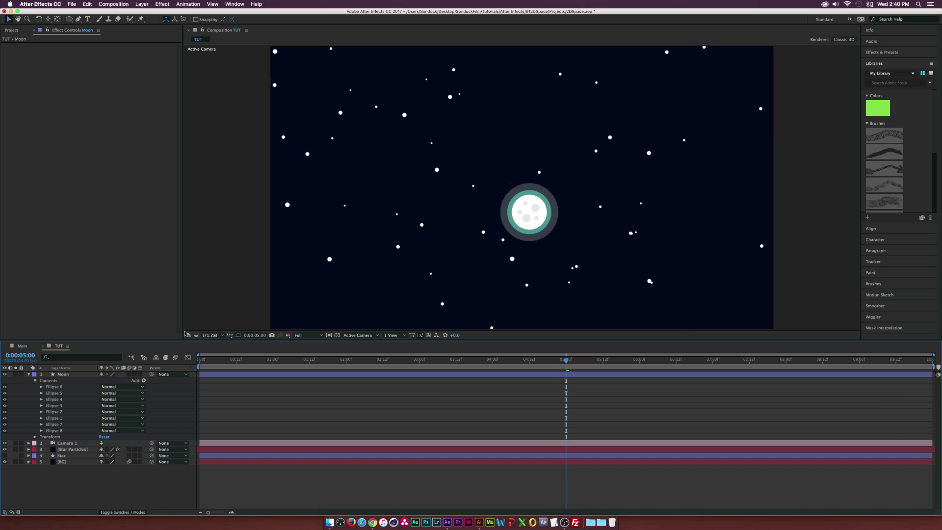
Move the Moon right of centre, make it a 3D layer, and set the playhead to 0:00:00:23.
key("comma")
key("comma")
key("comma")
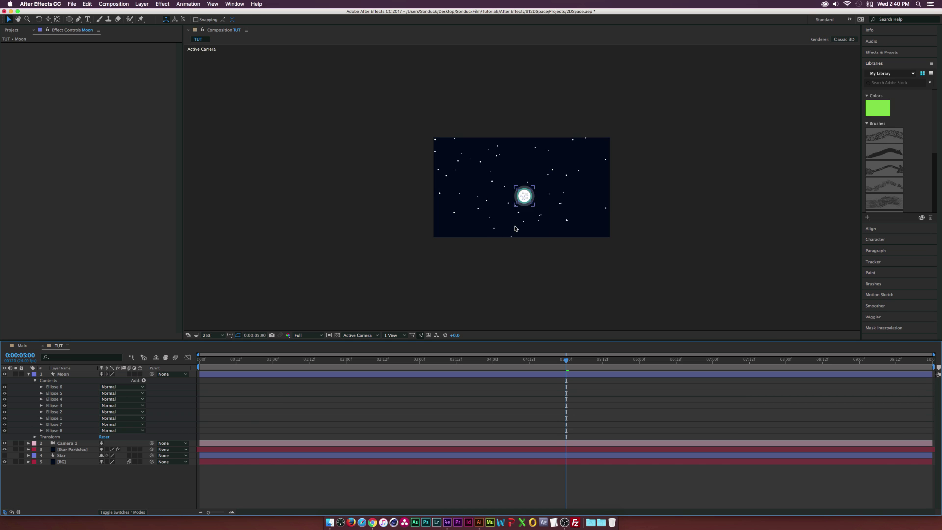
key("period")
key("period")
left_click(28, 375)
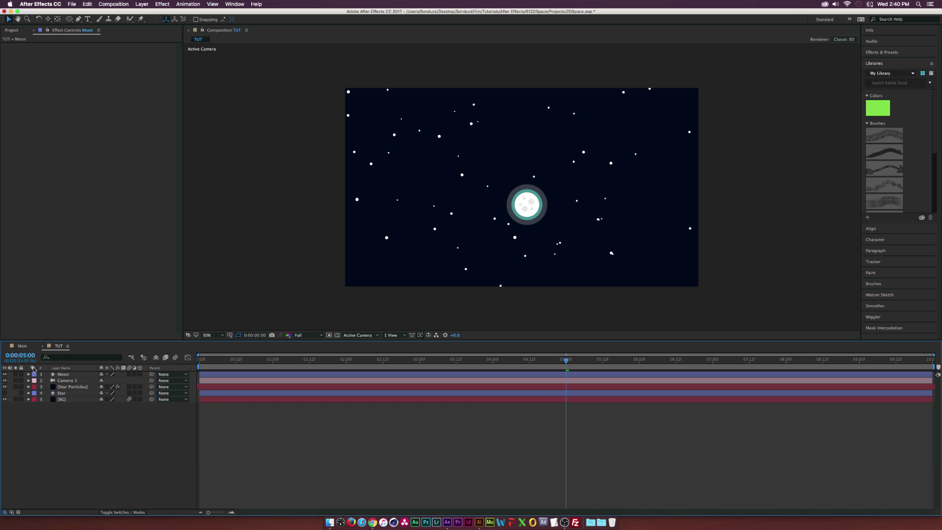
left_click(123, 374)
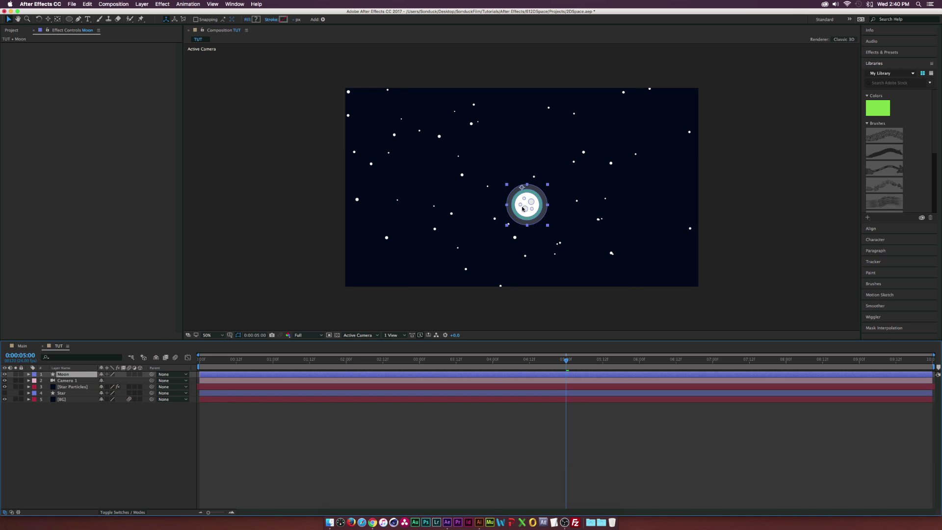
left_click_drag(533, 209, 631, 220)
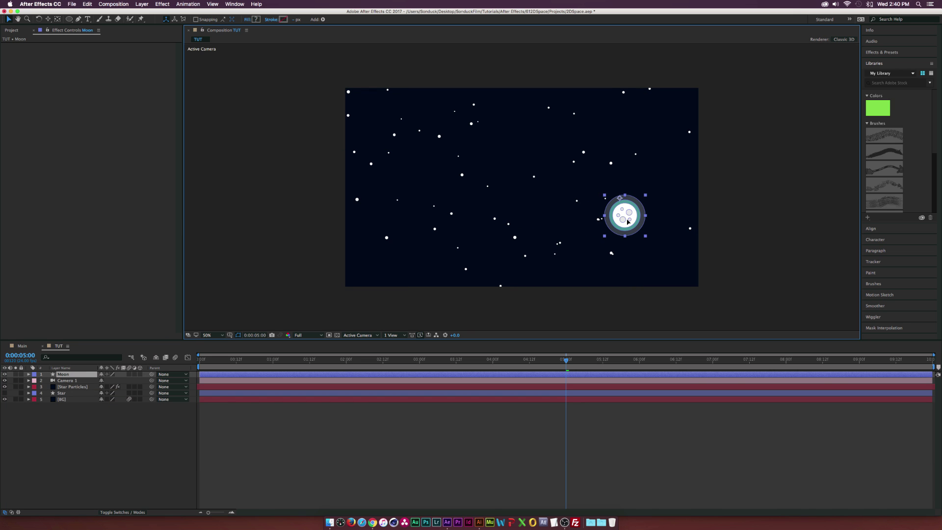
left_click(140, 374)
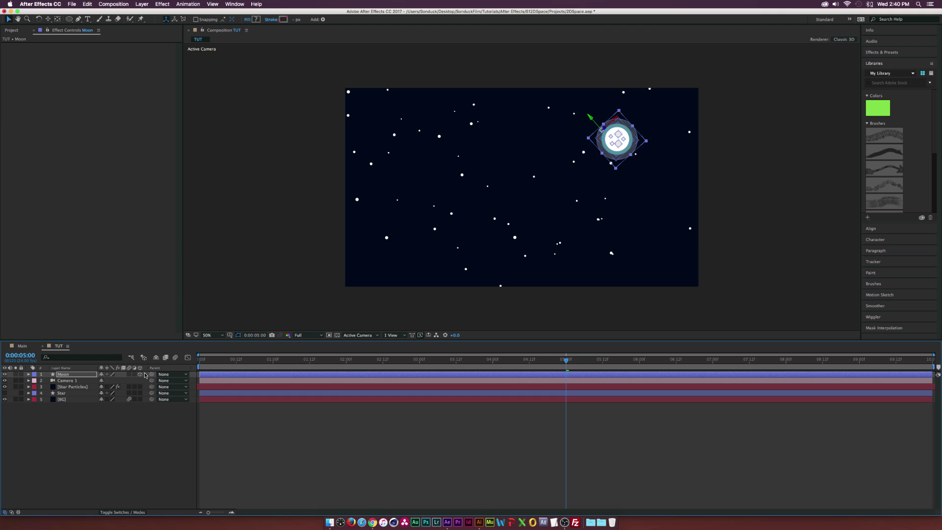
left_click(146, 469)
left_click_drag(199, 360, 564, 372)
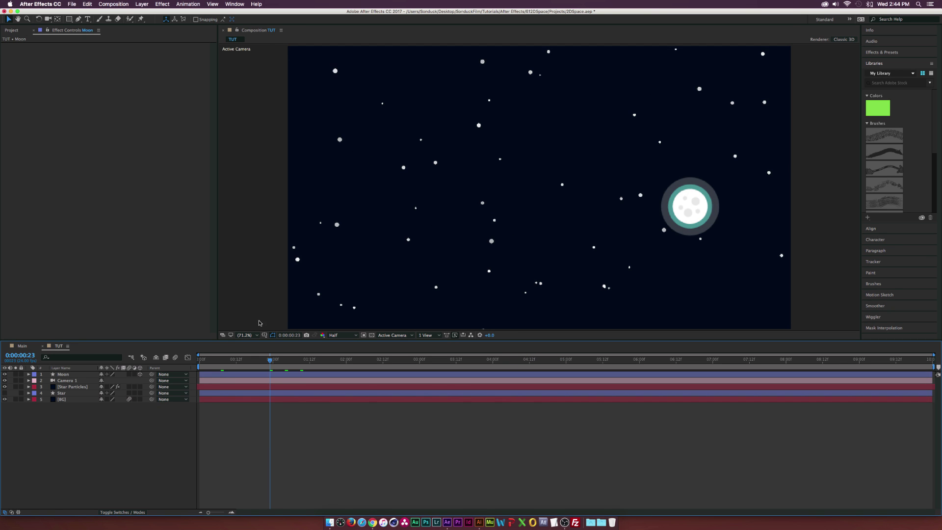
Draw a closed, jagged outline of mountain peaks and valleys across the bottom with the Pen tool.
left_click(78, 20)
key("comma")
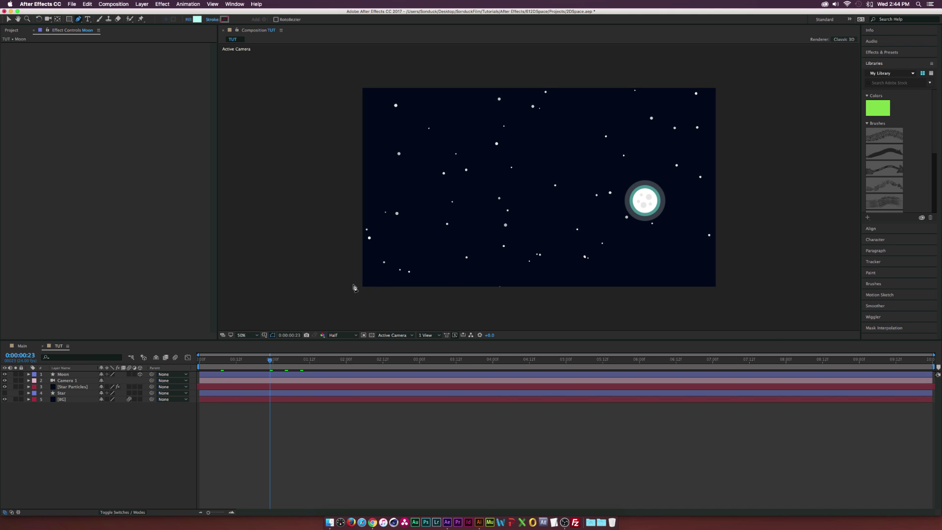
left_click(324, 293)
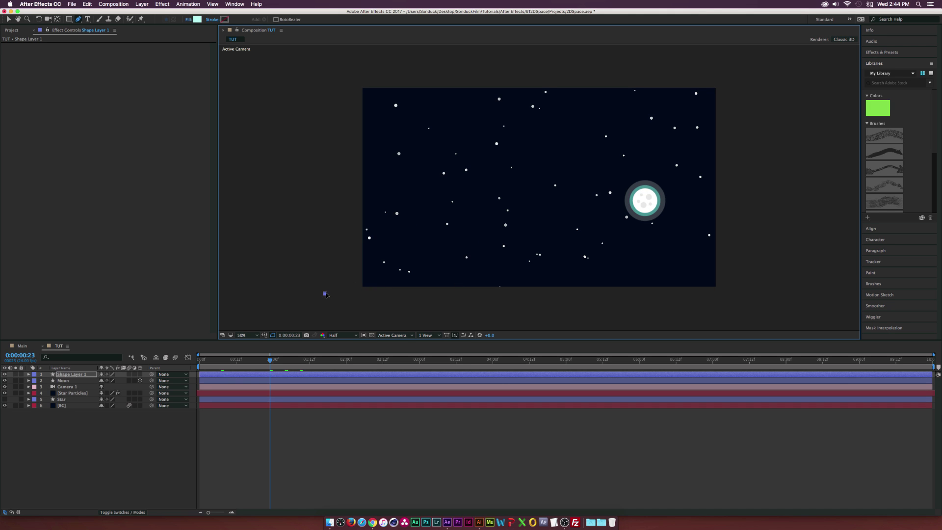
left_click(366, 239)
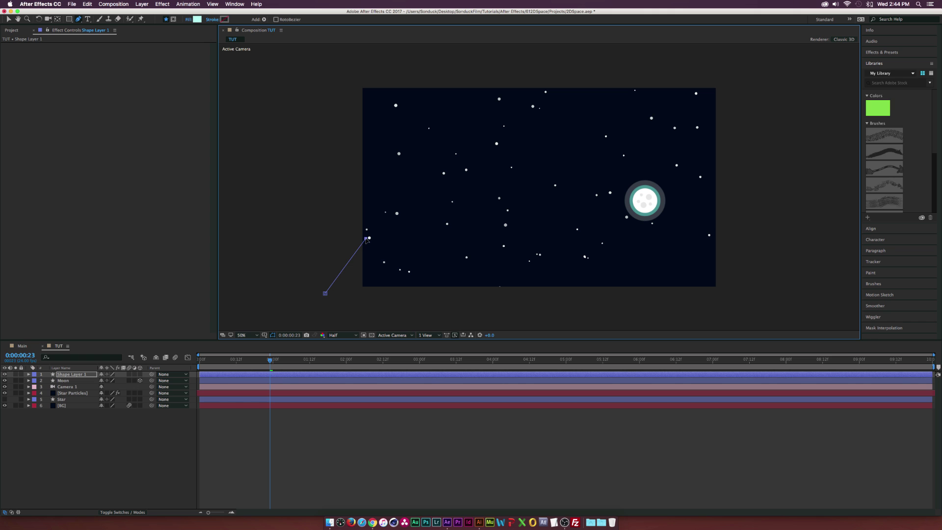
left_click(389, 261)
left_click(422, 234)
left_click(438, 270)
left_click(456, 225)
left_click(478, 271)
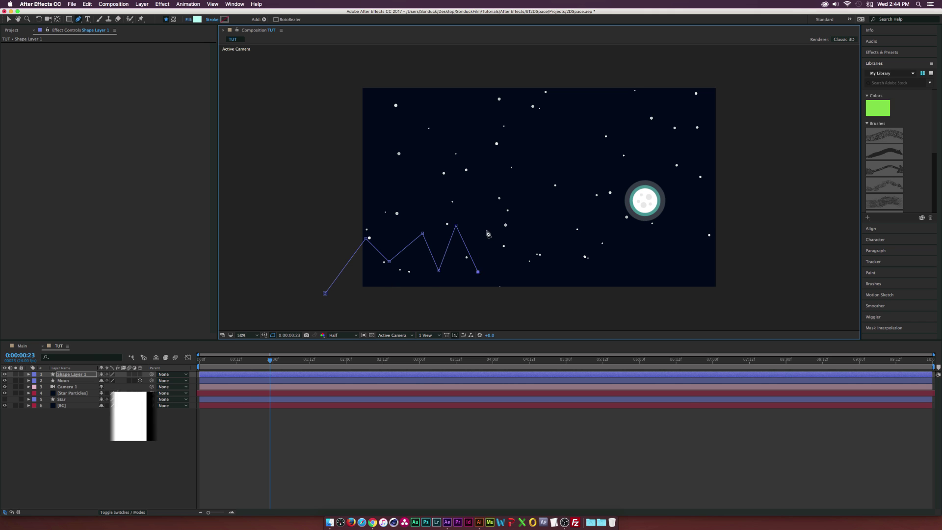
left_click(493, 224)
left_click(515, 272)
left_click(522, 239)
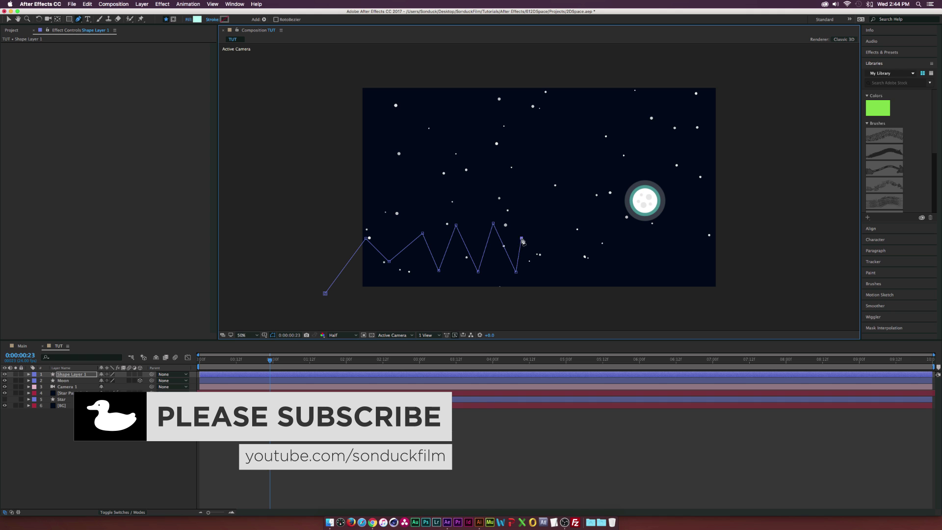
left_click(540, 267)
left_click(553, 220)
left_click(575, 269)
left_click(582, 231)
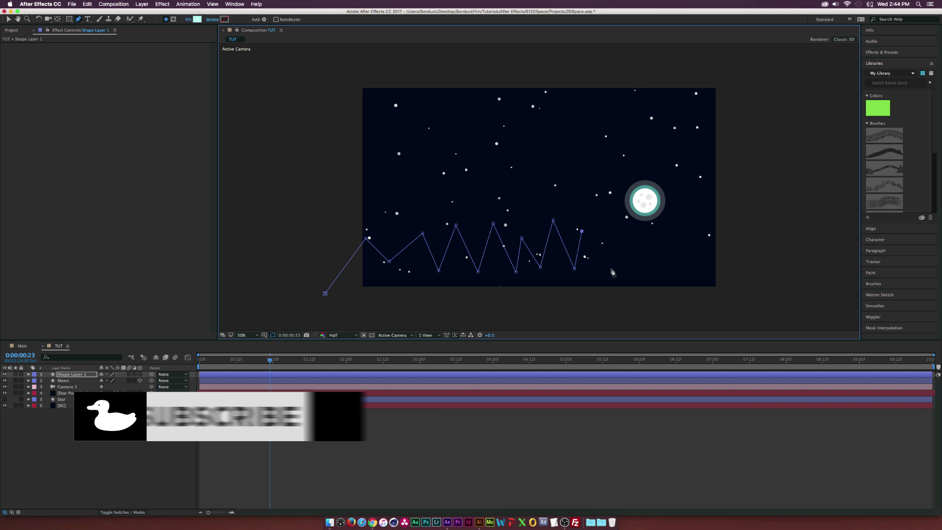
left_click(611, 269)
left_click(626, 225)
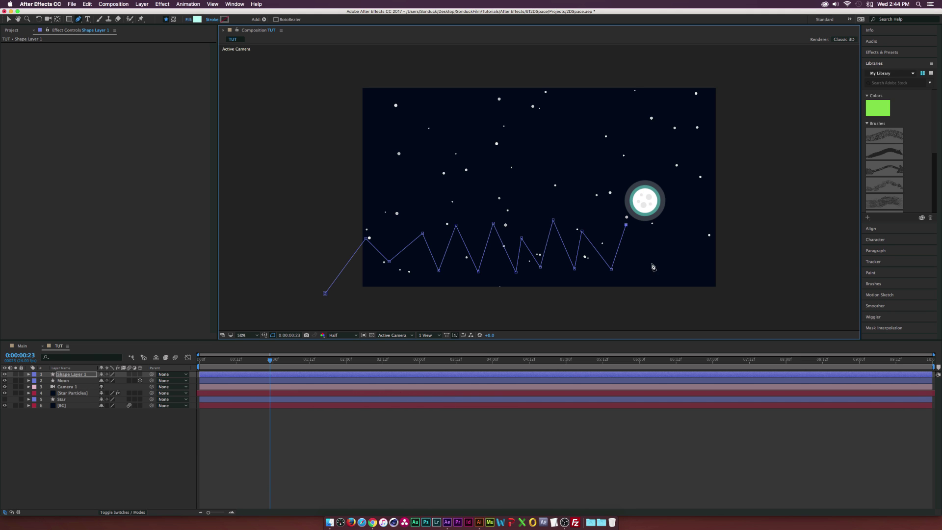
left_click(652, 268)
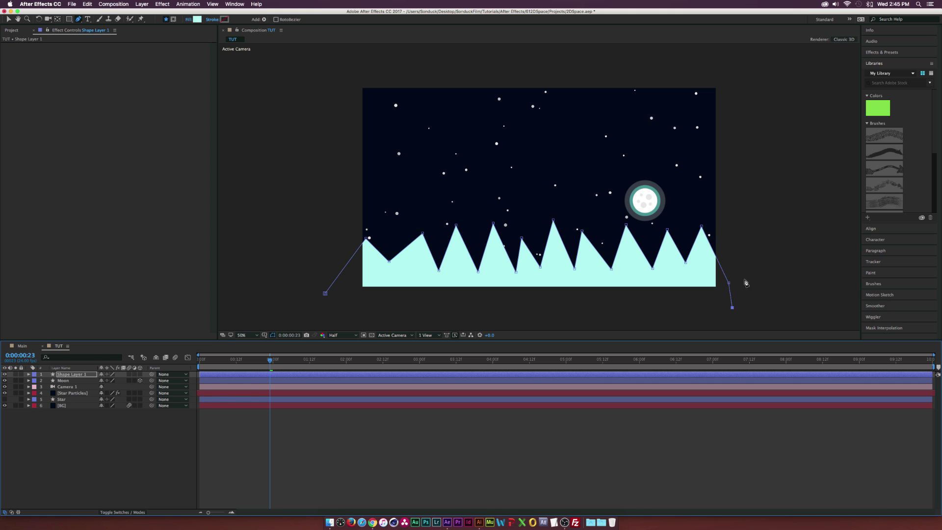
left_click(325, 294)
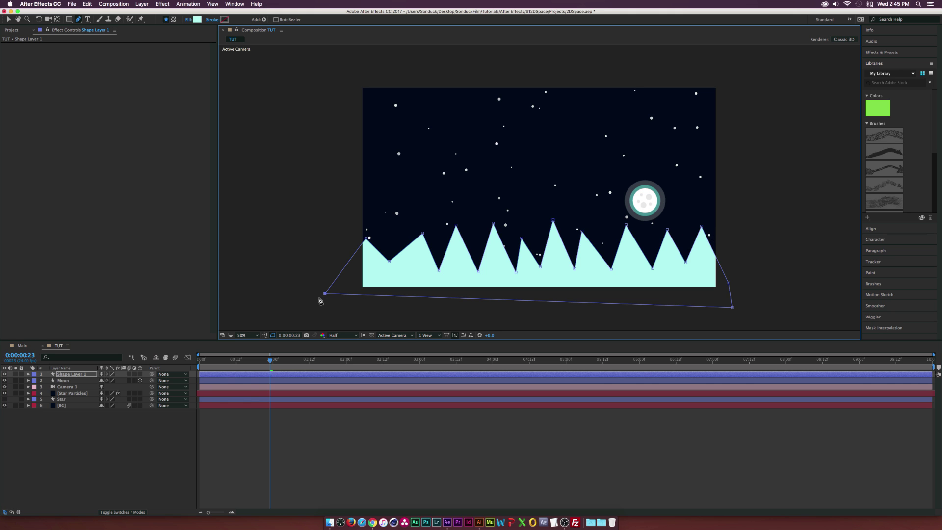
Fill the mountain shape with dark blue 0B2A6C.
left_click(196, 20)
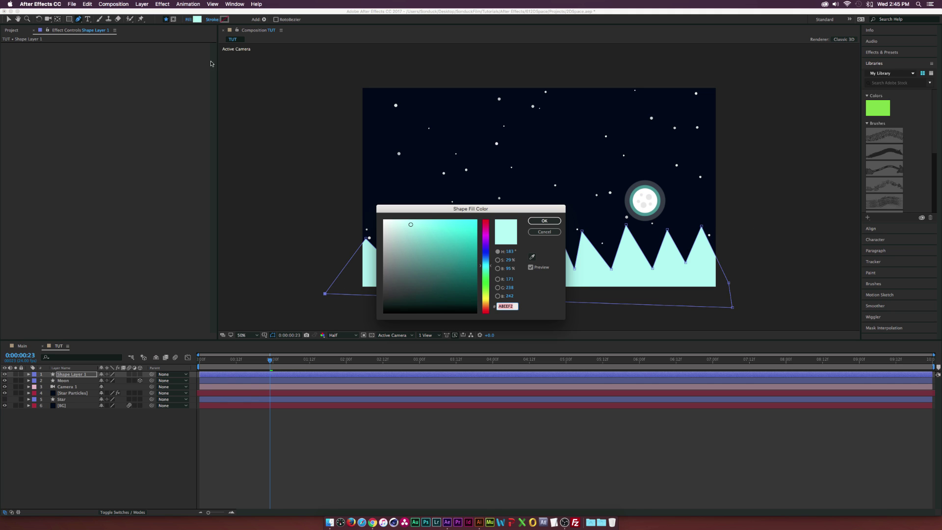
left_click(486, 255)
left_click_drag(448, 258, 466, 273)
left_click(545, 220)
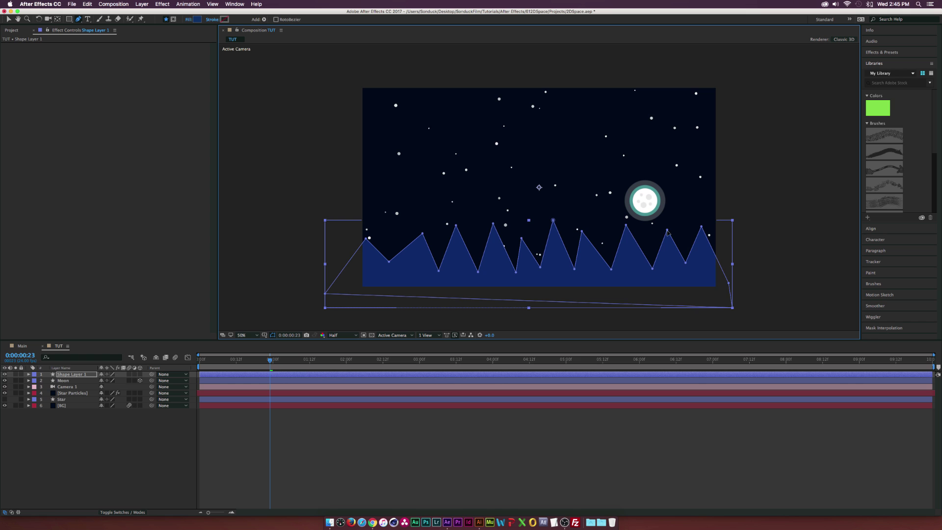
In Shape 1's Path 1, drag the second peak's vertex slightly left.
left_click(28, 374)
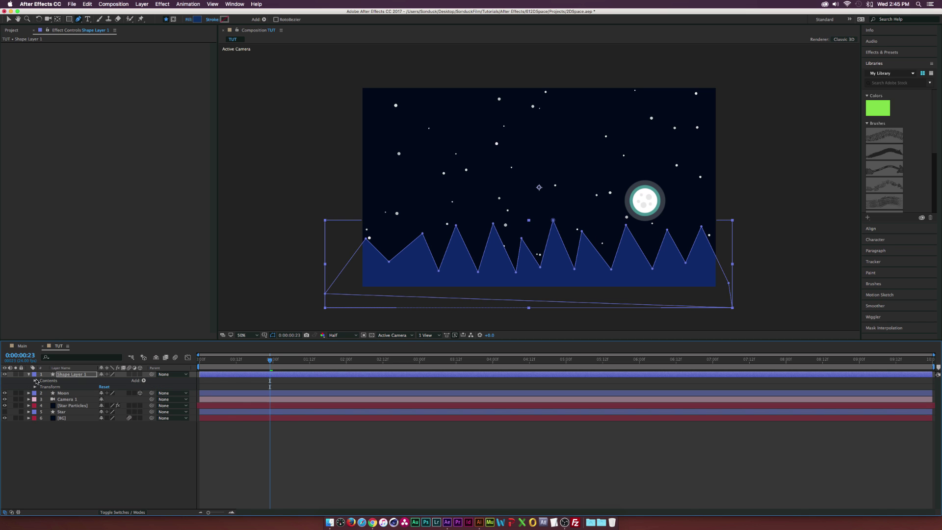
left_click(36, 380)
left_click(41, 387)
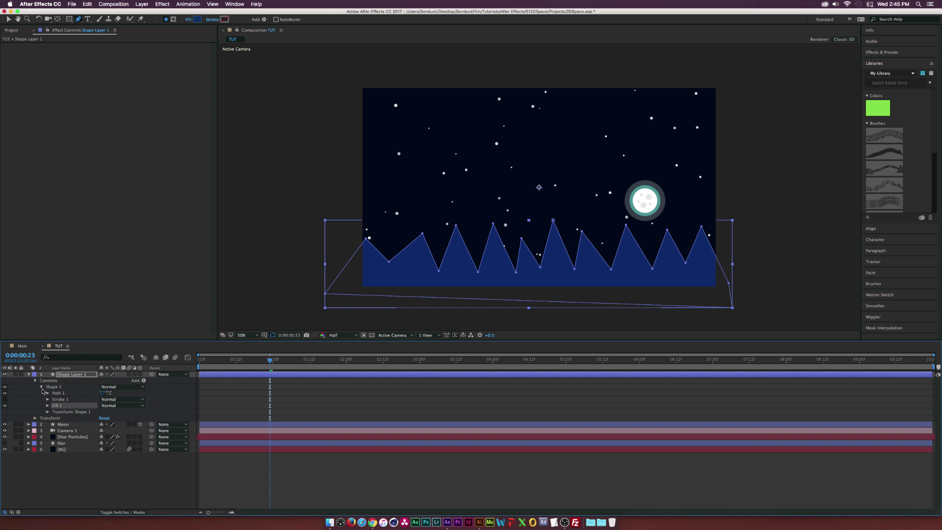
left_click(48, 393)
left_click(57, 393)
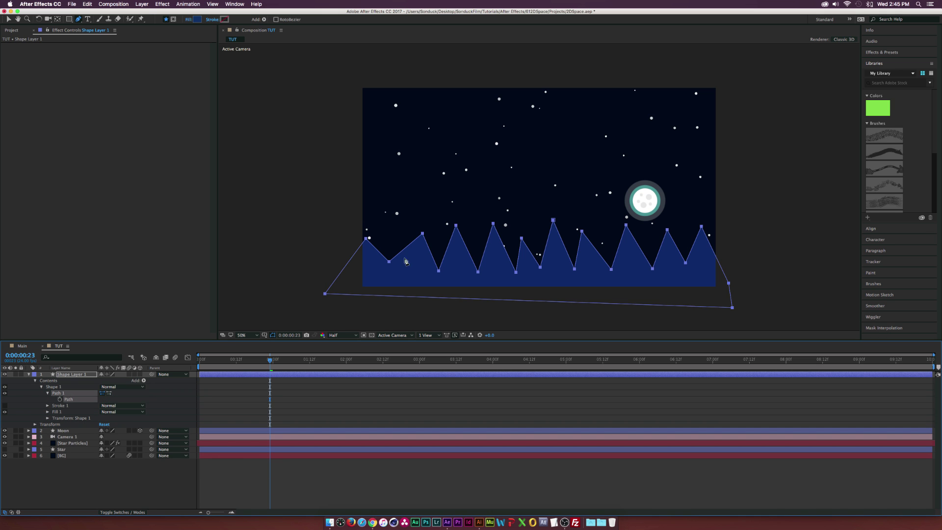
left_click(422, 235)
double_click(424, 235)
left_click(424, 235)
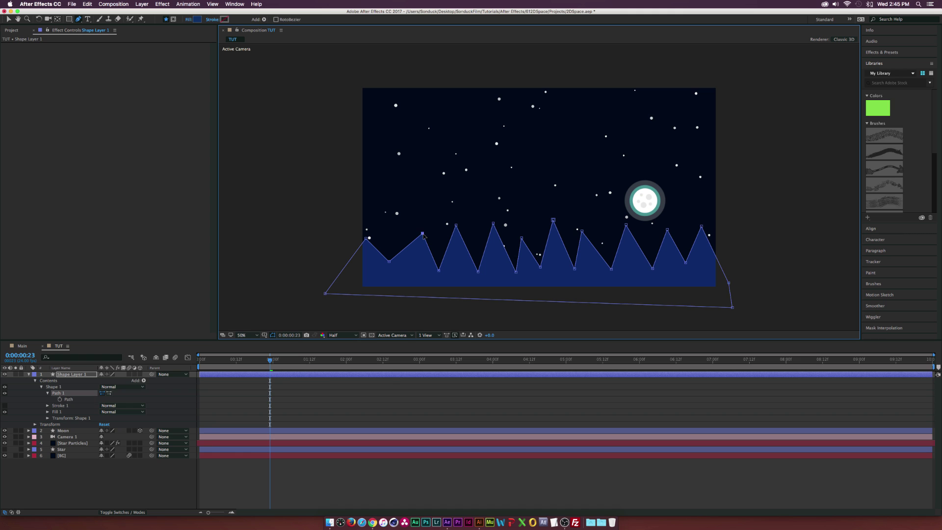
left_click_drag(424, 236, 590, 234)
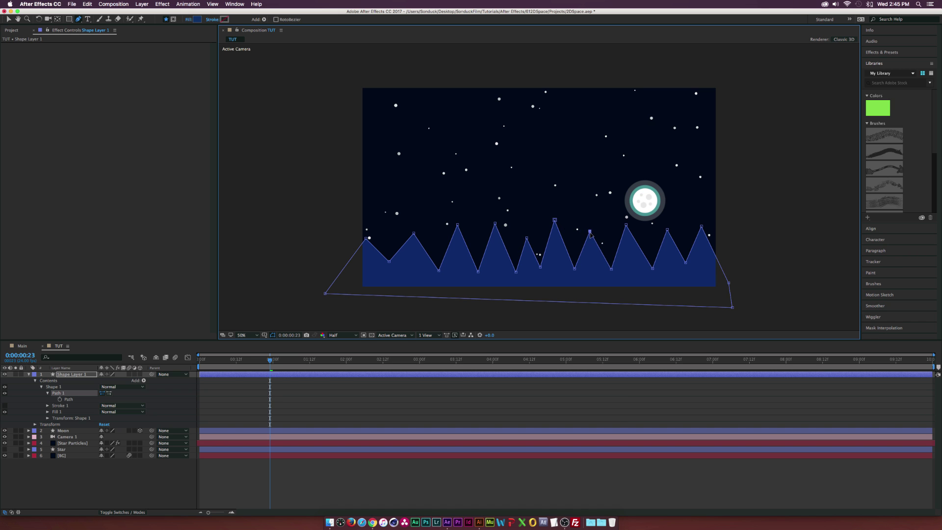
Rename the shape layer to Mountain 1.
left_click(72, 375)
type("Mo")
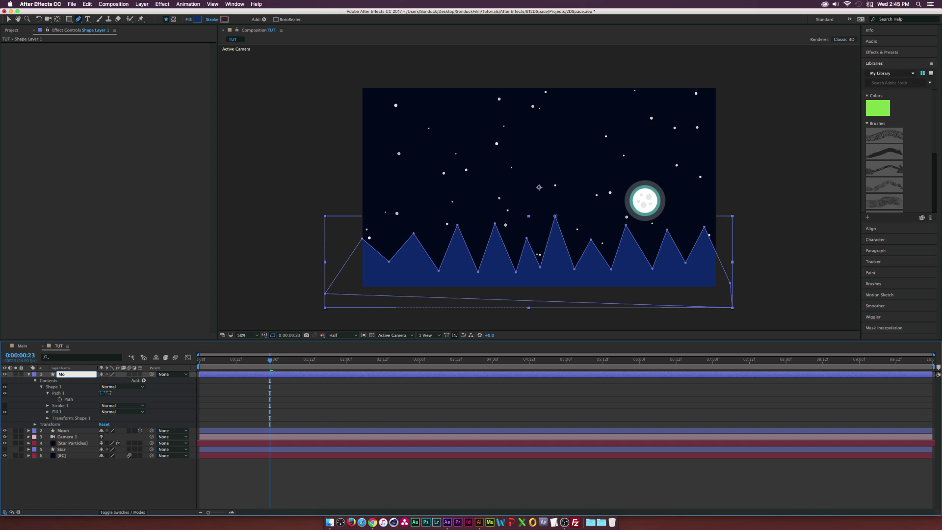
type("utntain 1")
key("Return")
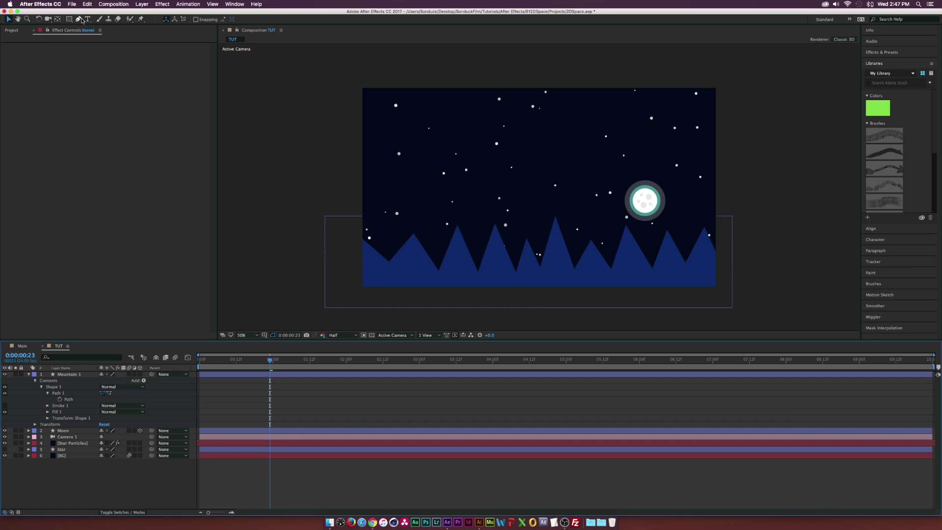
left_click(8, 19)
Draw a lighter blue Mountain 2 range in front of Mountain 1 with the Pen tool.
left_click(78, 20)
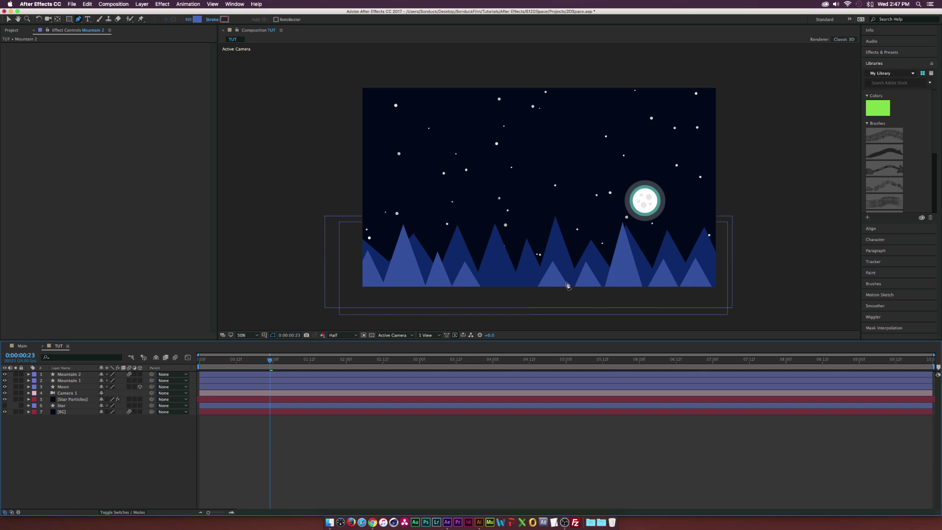
left_click(76, 374)
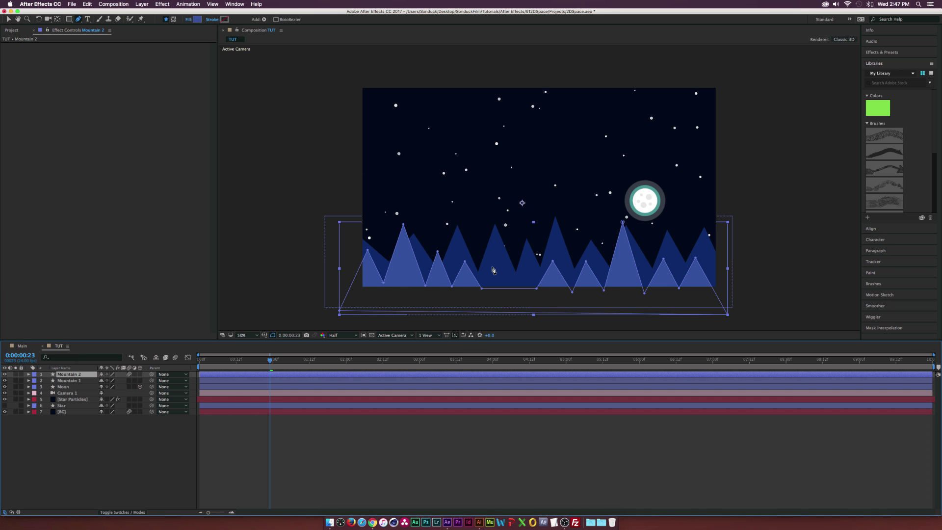
left_click(80, 454)
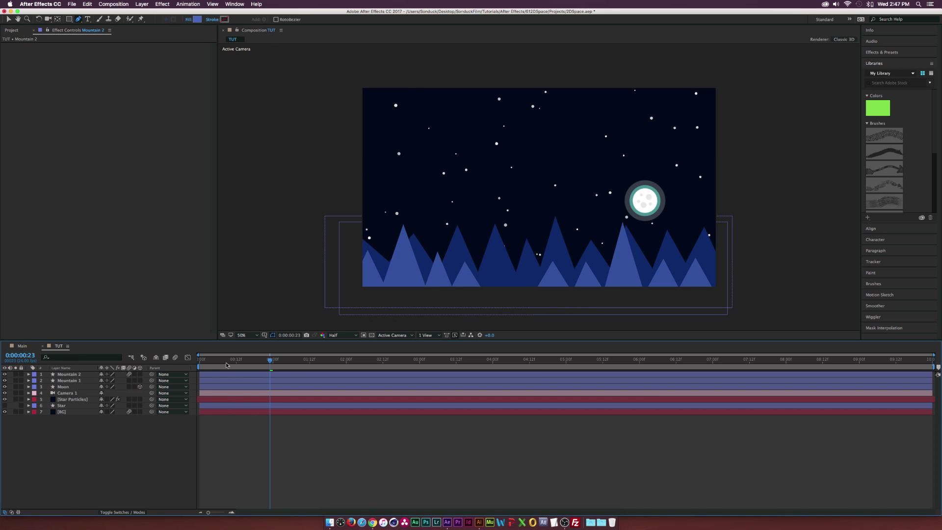
Preview the first second of animation, then switch to the observatory vector page in Chrome.
left_click(201, 364)
left_click_drag(201, 364, 329, 368)
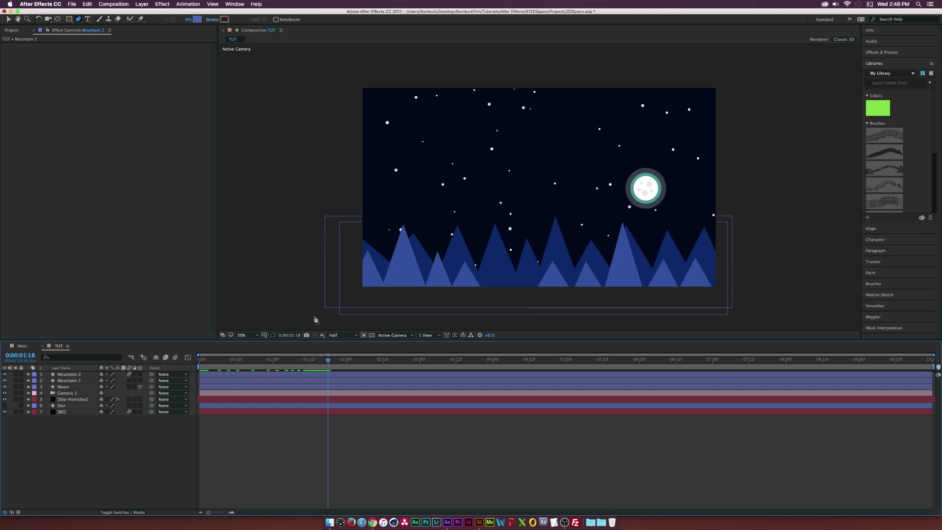
key("super+Tab")
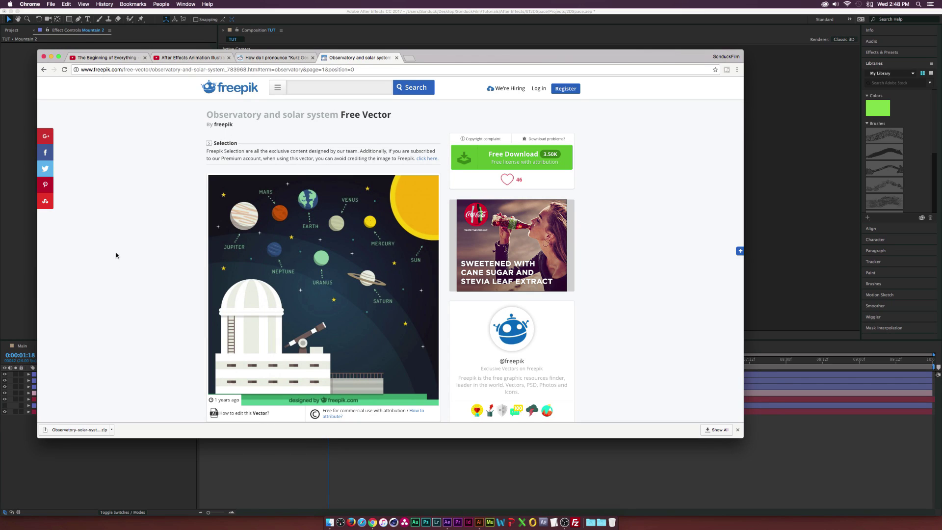
After viewing the Freepik observatory vector page, move Chrome aside and bring up Illustrator's Observatory.ai.
scroll(231, 206, "down", 1)
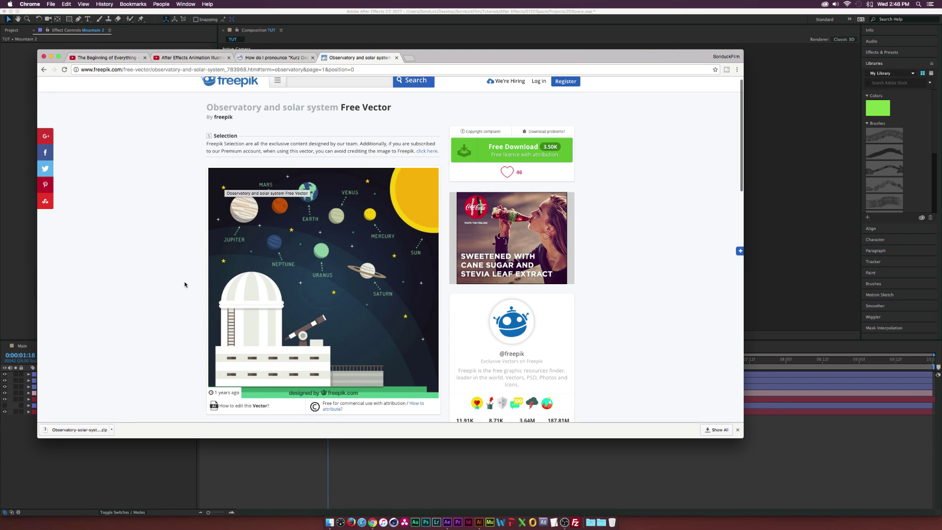
left_click_drag(733, 56, 5, 15)
left_click(479, 522)
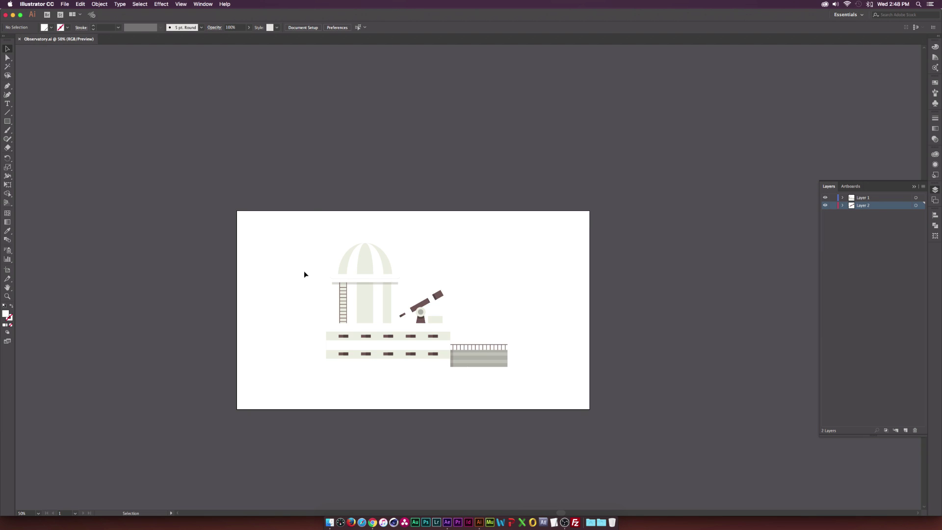
Select the telescope pieces, the small part and main tube, in Observatory.ai.
scroll(269, 290, "up", 4)
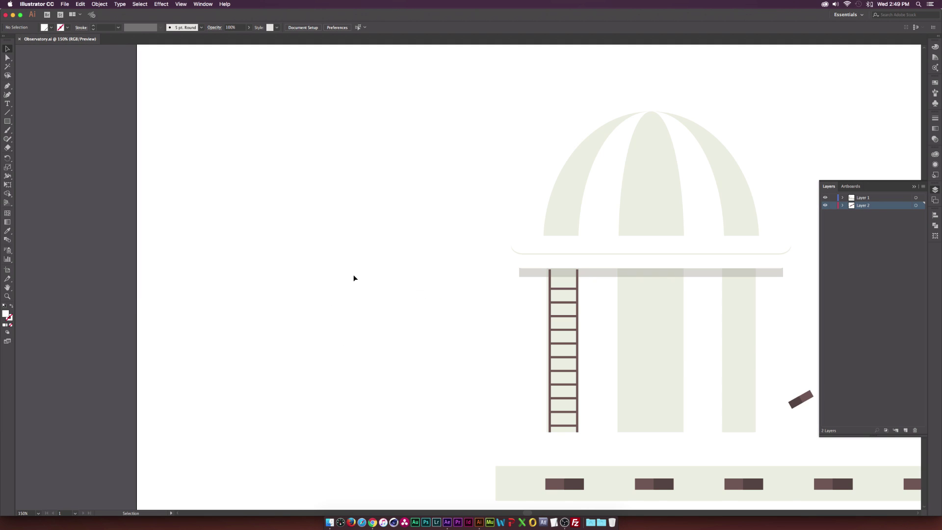
scroll(354, 278, "down", 3)
left_click_drag(363, 239, 785, 470)
left_click(663, 236)
left_click(642, 300)
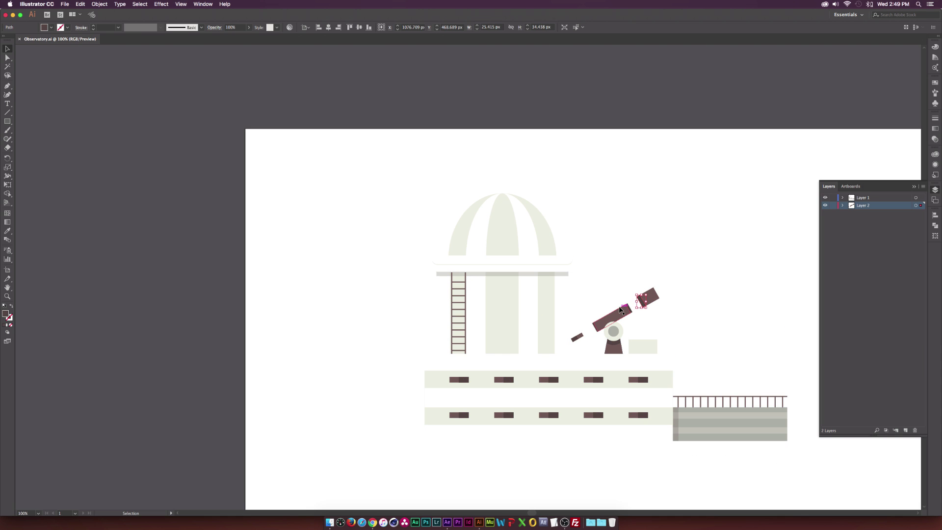
left_click(621, 309)
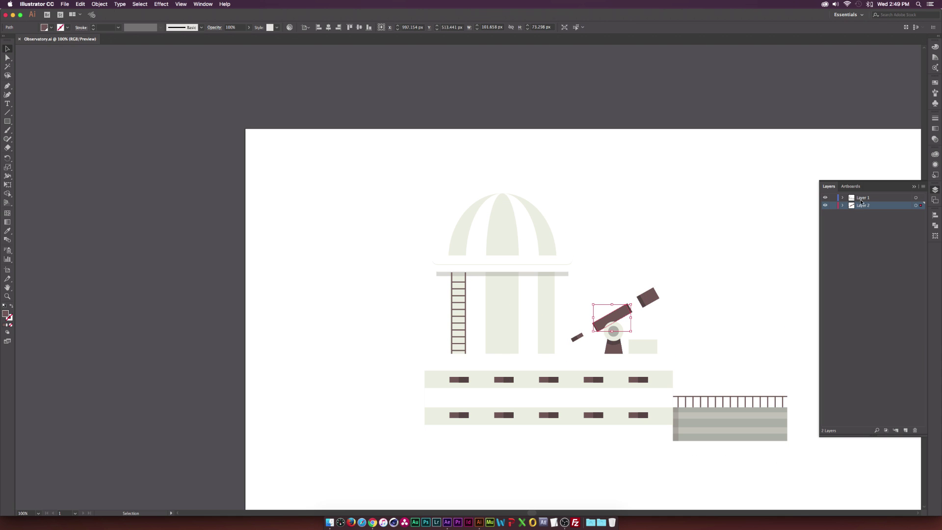
Toggle Layer 2's visibility twice to confirm the telescope sits on its own layer.
left_click(825, 205)
left_click(826, 205)
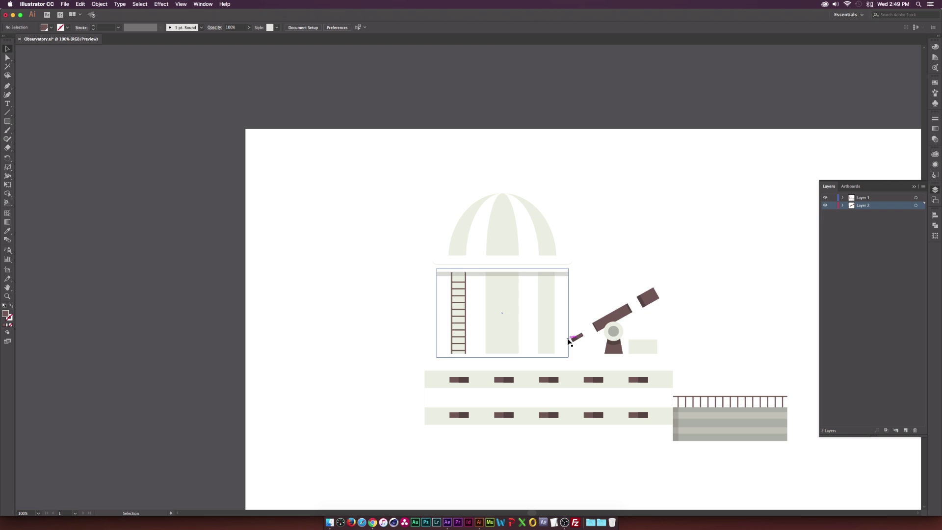
left_click(825, 205)
left_click(825, 205)
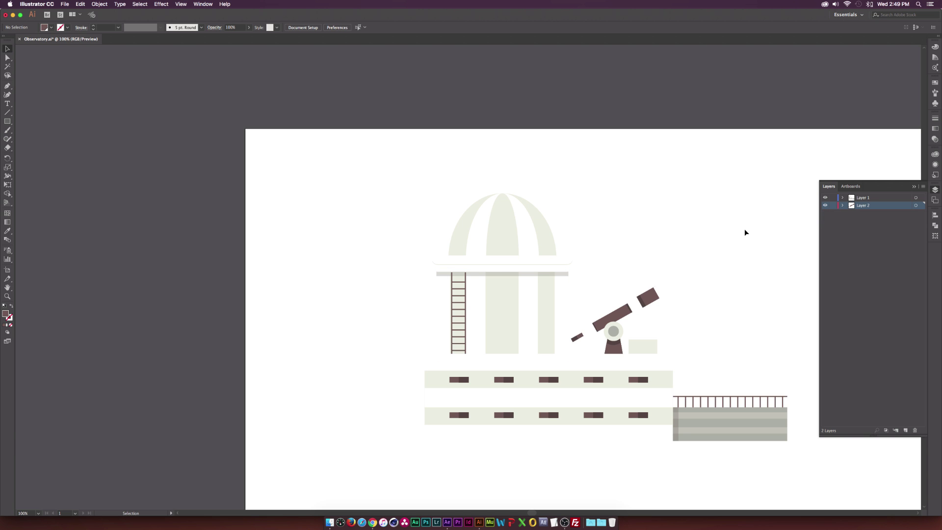
scroll(312, 301, "right", 1)
scroll(312, 303, "right", 5)
scroll(503, 277, "down", 2)
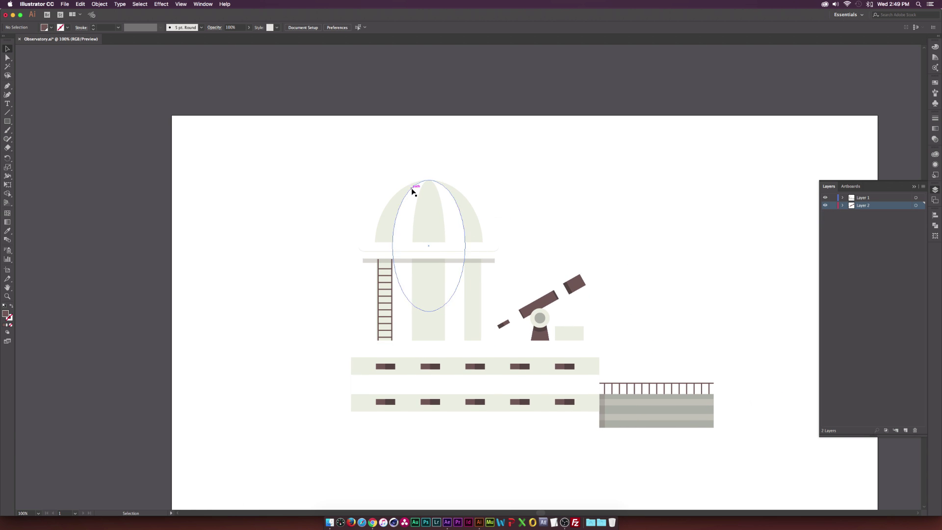
Import Observatory.ai from Finder into the Project panel with Import Kind set to Composition.
left_click(447, 522)
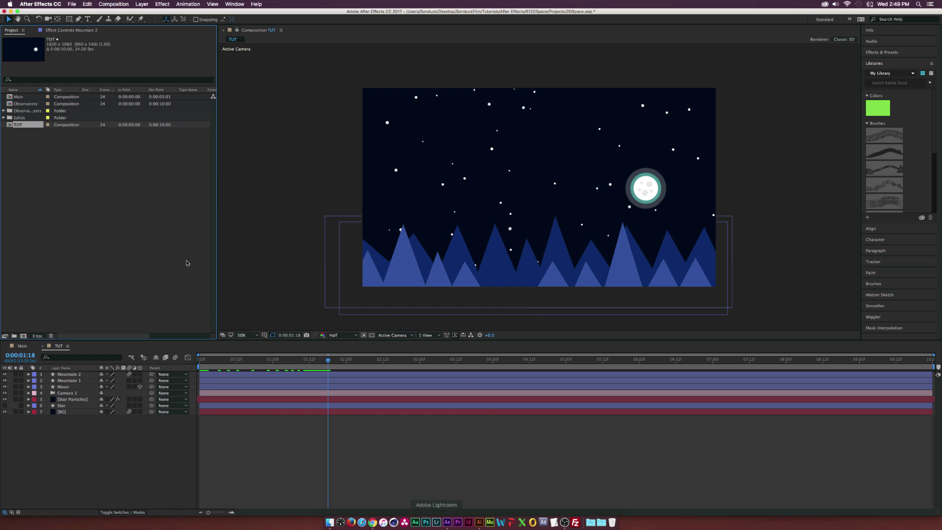
left_click(329, 523)
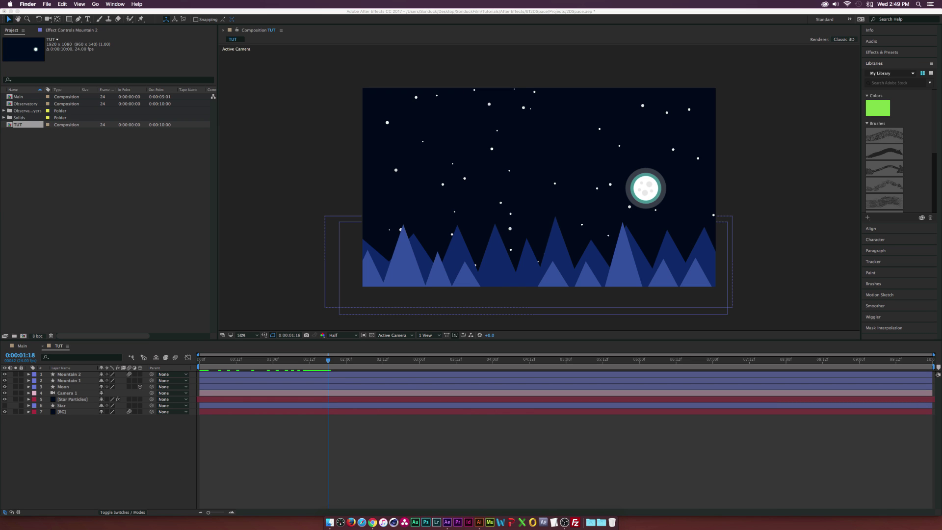
left_click_drag(373, 116, 186, 226)
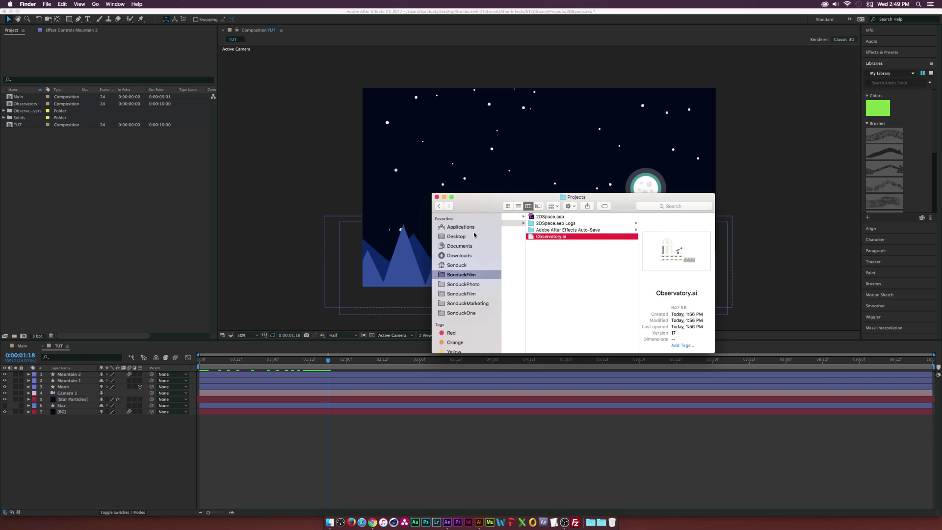
left_click_drag(551, 236, 108, 218)
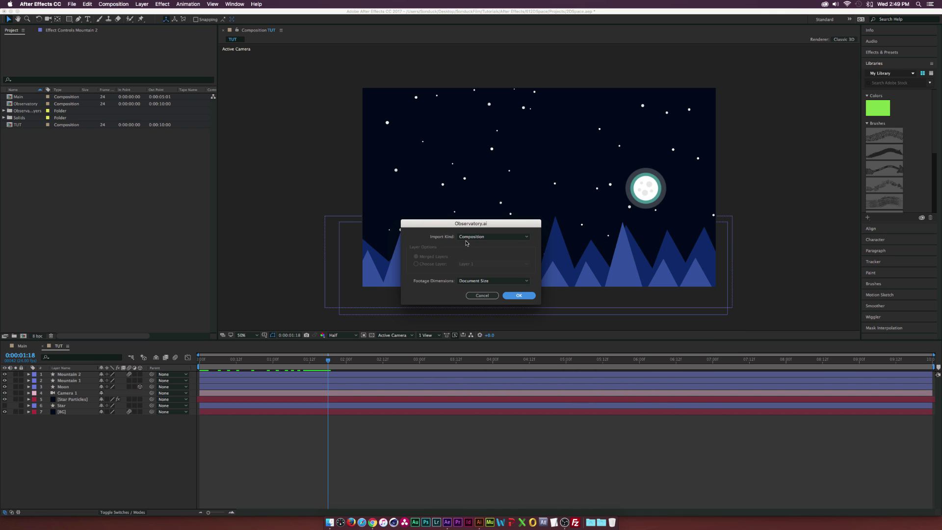
left_click(422, 224)
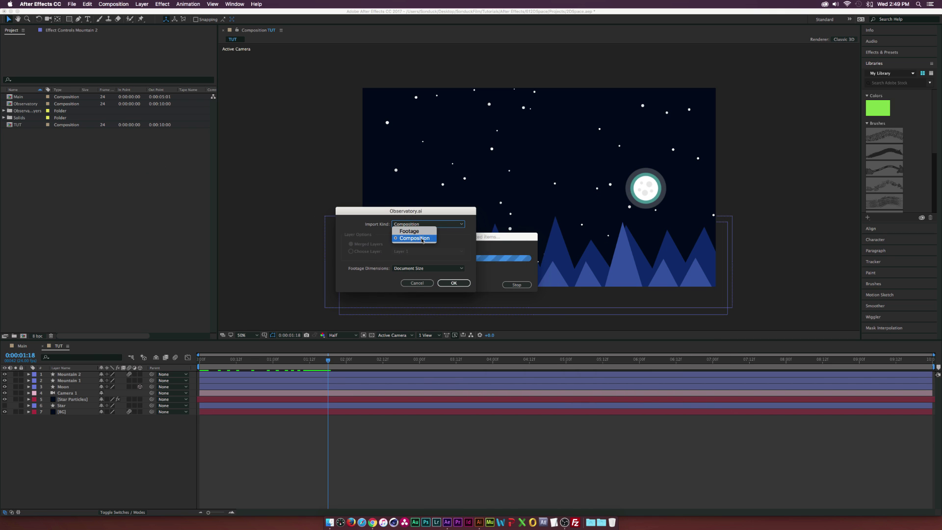
left_click(415, 238)
left_click(454, 283)
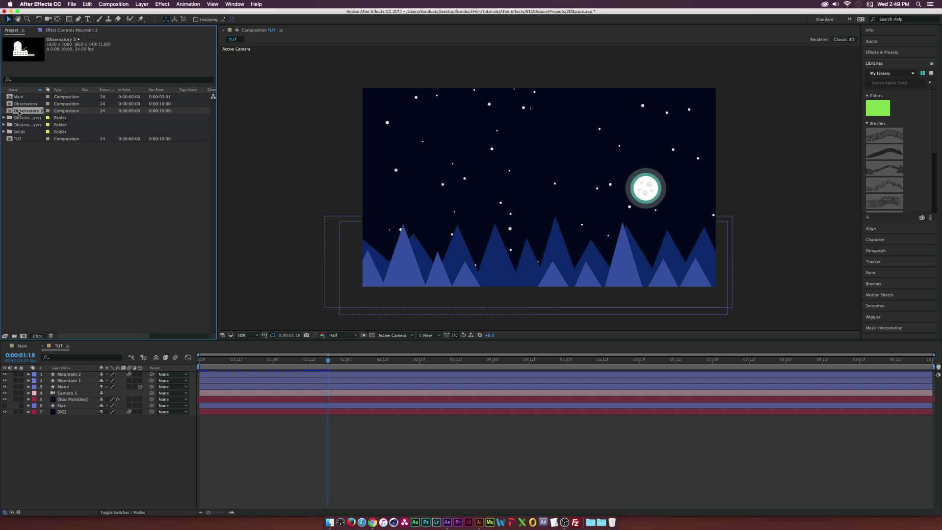
Open the Observatory 2 composition and rename Layer 2 to Scope.
double_click(23, 112)
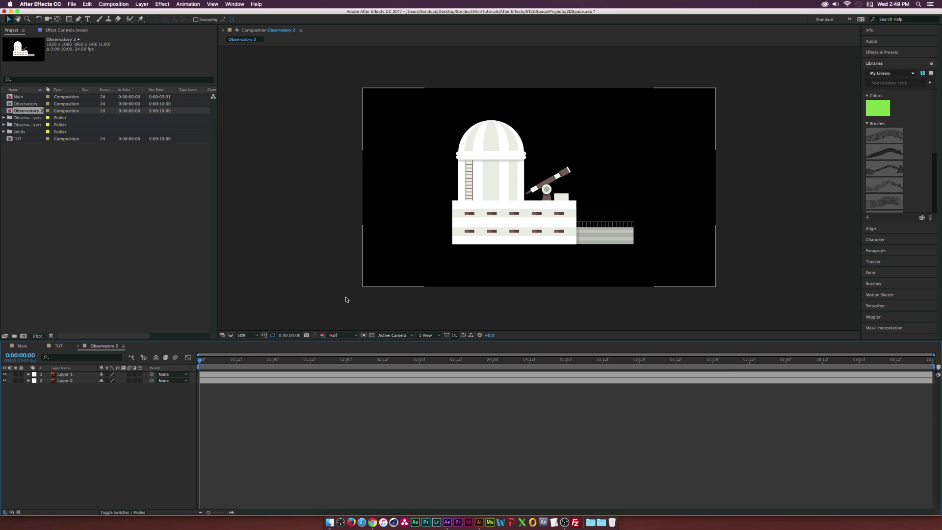
left_click(53, 381)
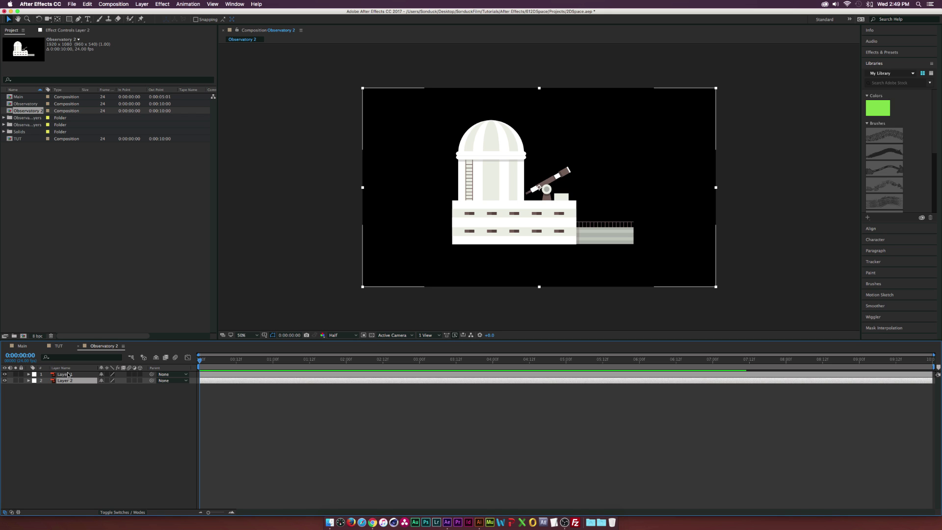
key("Return")
type("Sco")
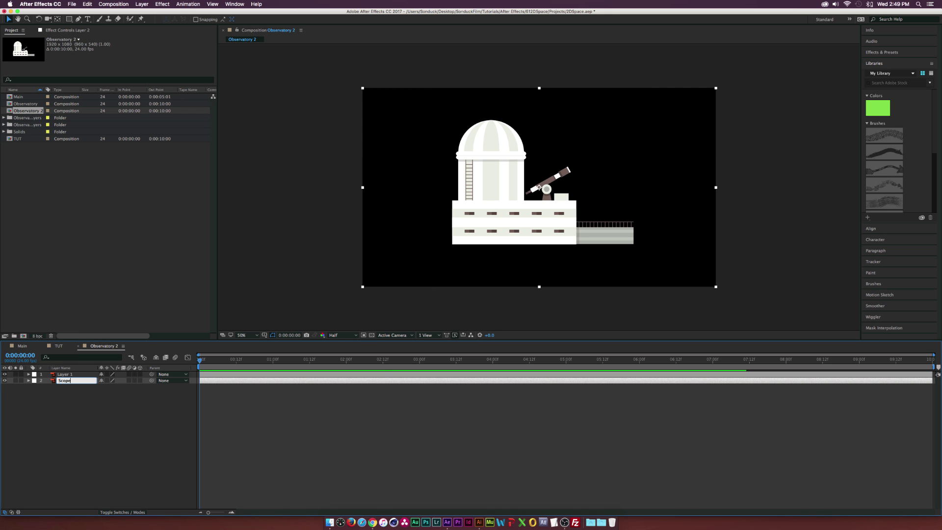
type("pe")
key("Return")
Move the Scope anchor point onto the telescope pivot with Pan Behind and test its rotation.
left_click(59, 21)
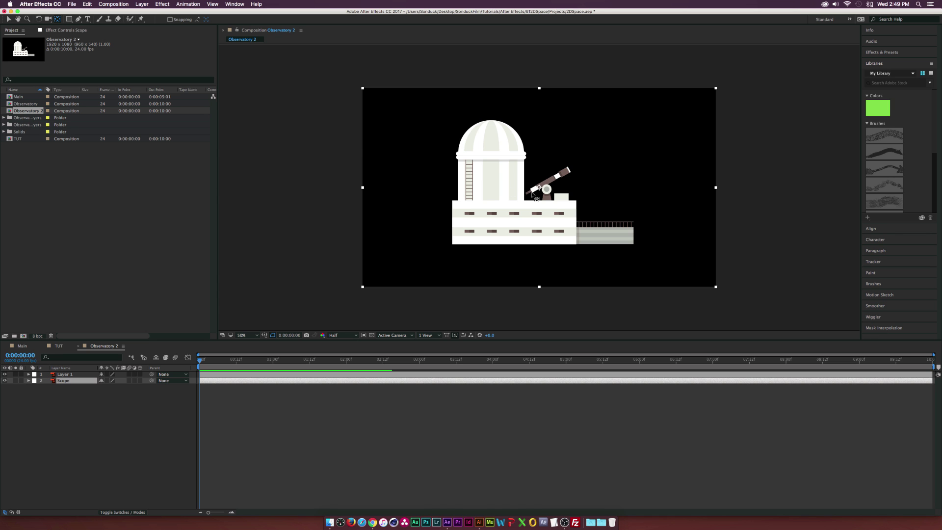
scroll(538, 189, "up", 2)
left_click_drag(538, 189, 550, 188)
key("r")
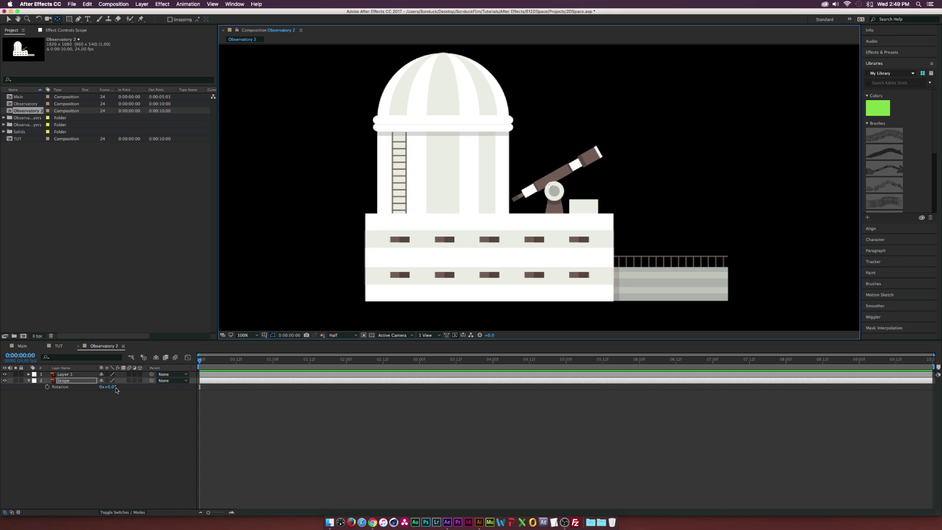
mouse_move(116, 388)
left_mouse_down()
mouse_move(142, 387)
mouse_move(114, 387)
left_mouse_up()
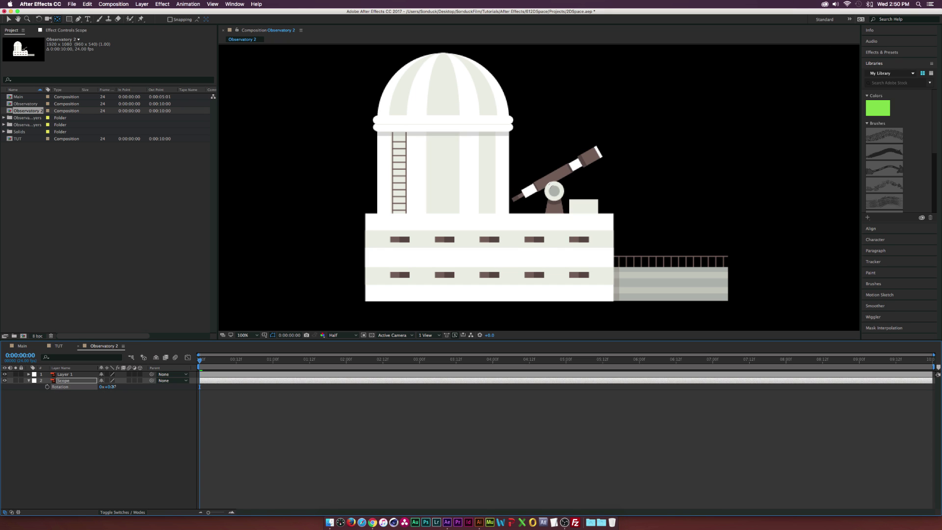
Add a wiggle(.5,20) expression to Scope's Rotation, preview it, and enable motion blur.
left_click(48, 387, "alt")
type("wi")
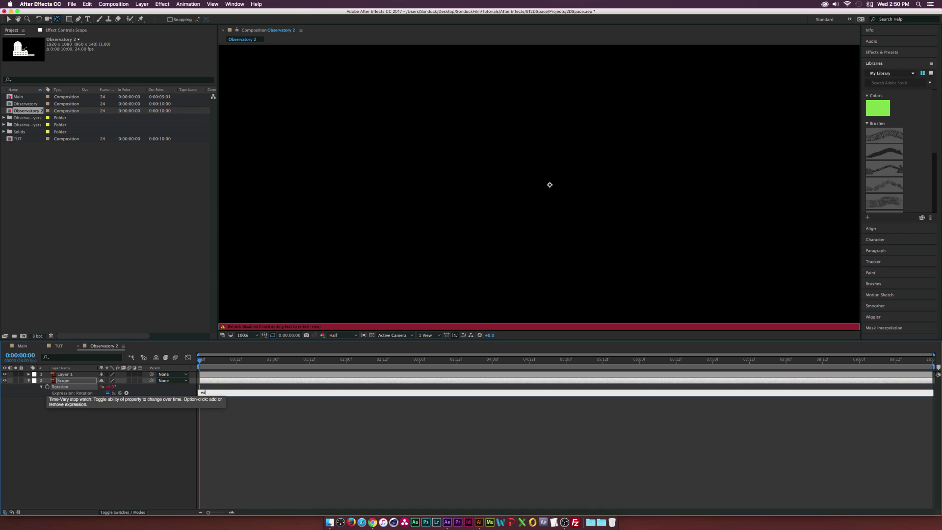
type("ggle(.5,20)")
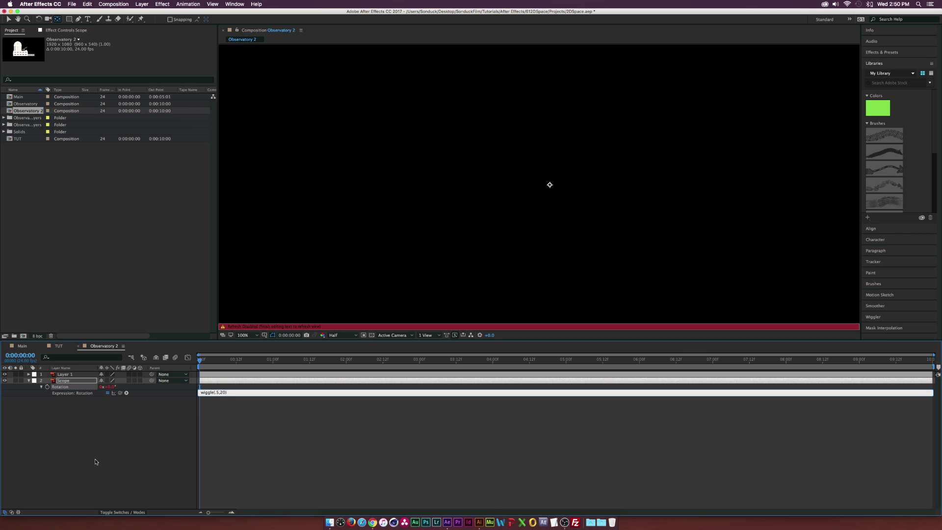
left_click(96, 459)
key("space")
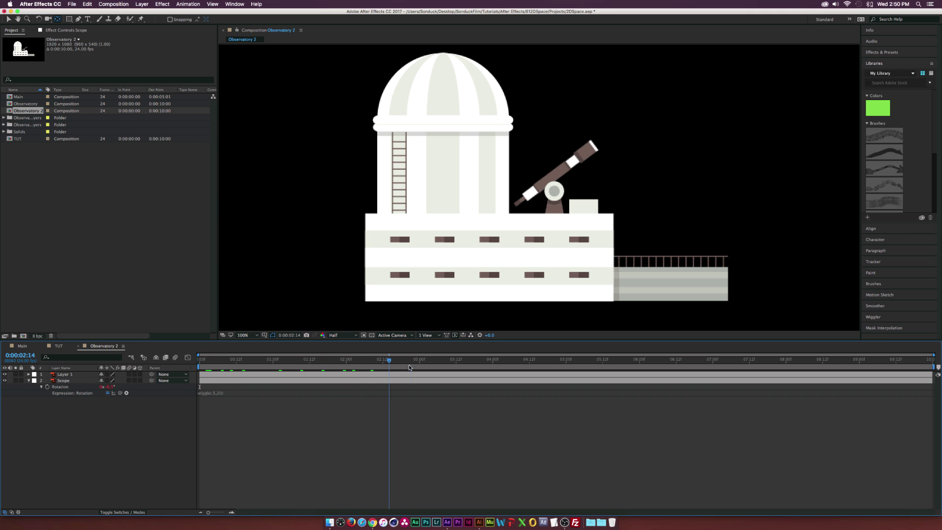
left_click(128, 375)
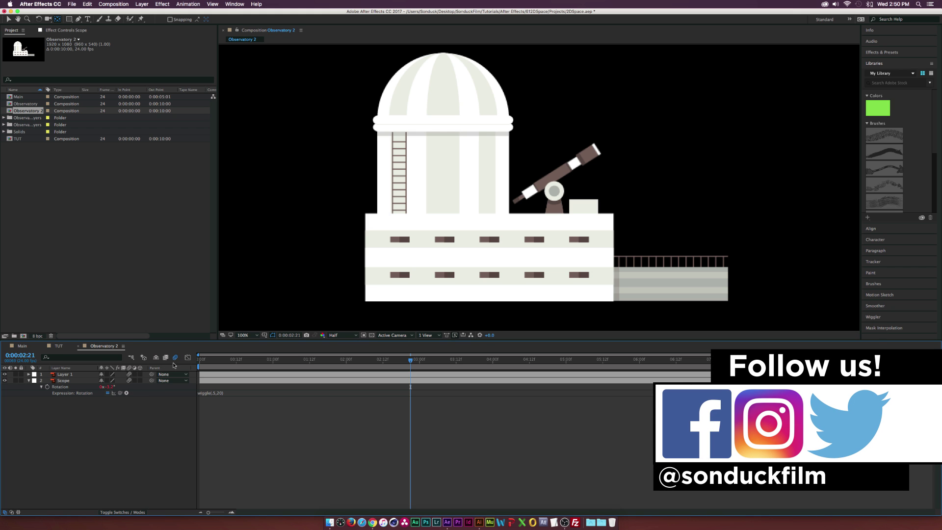
Add Observatory 2 to the TUT composition with Collapse Transformations on and 55% scale.
left_click(59, 346)
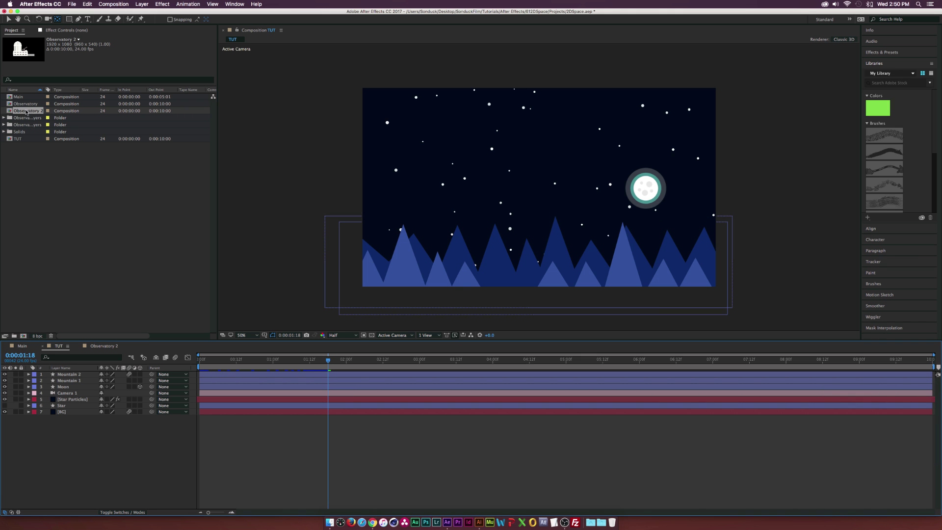
left_click_drag(26, 112, 59, 367)
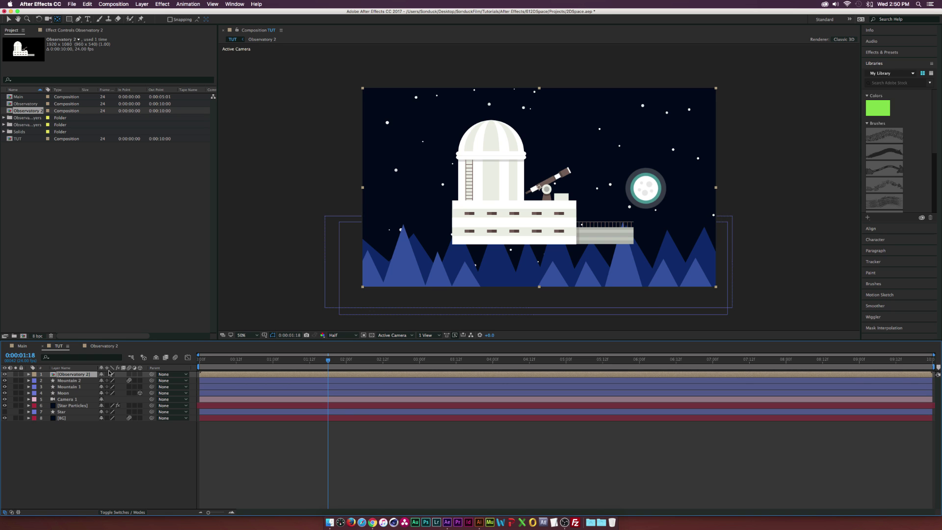
left_click(108, 374)
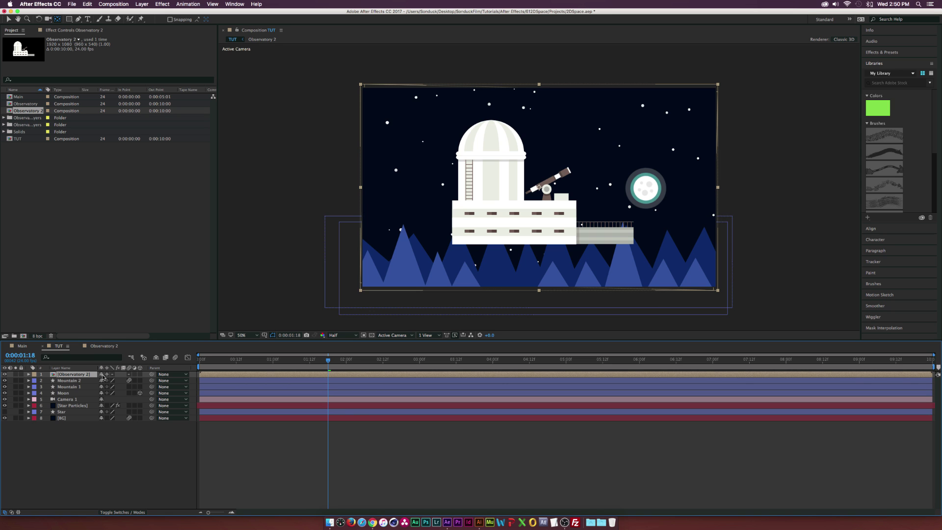
key("s")
left_click_drag(112, 383, 90, 383)
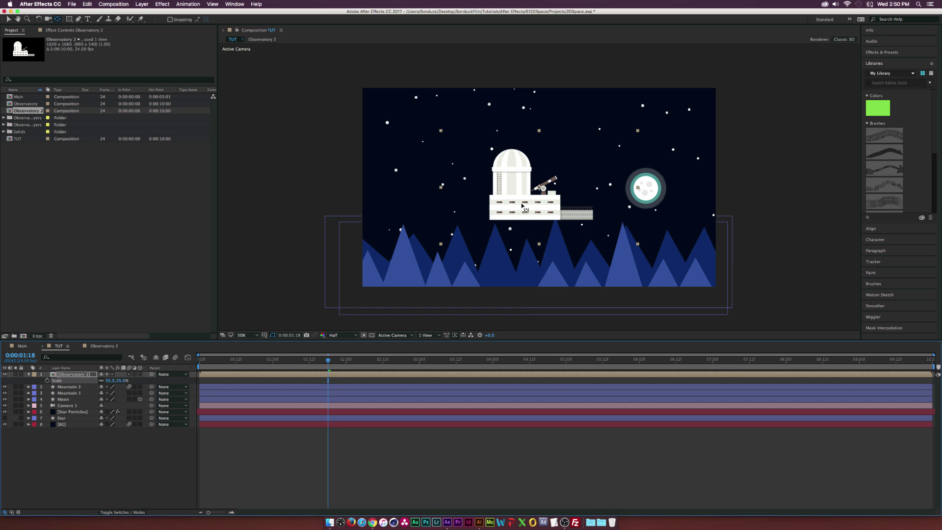
Move the observatory down onto the mountains, preview the scene, then play the rendered TUT.mov.
left_click_drag(539, 214, 506, 280)
key("v")
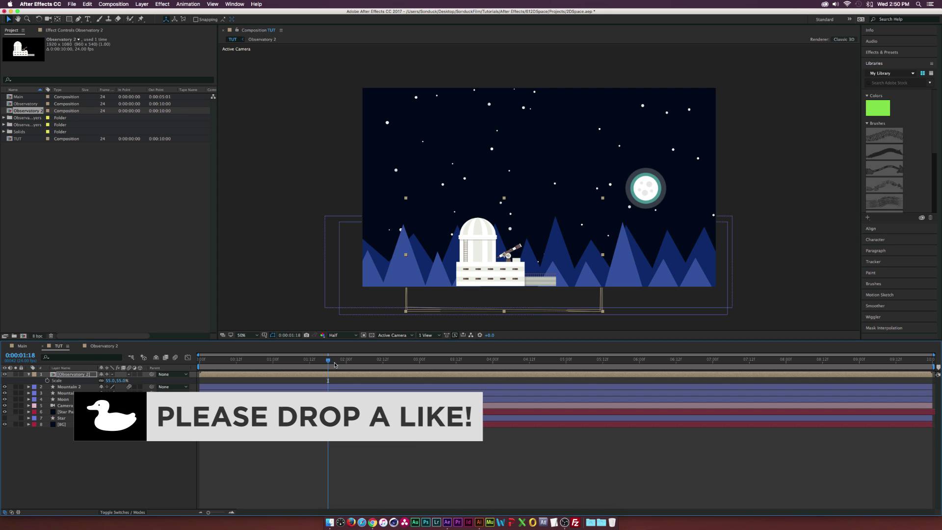
key("space")
key("Return")
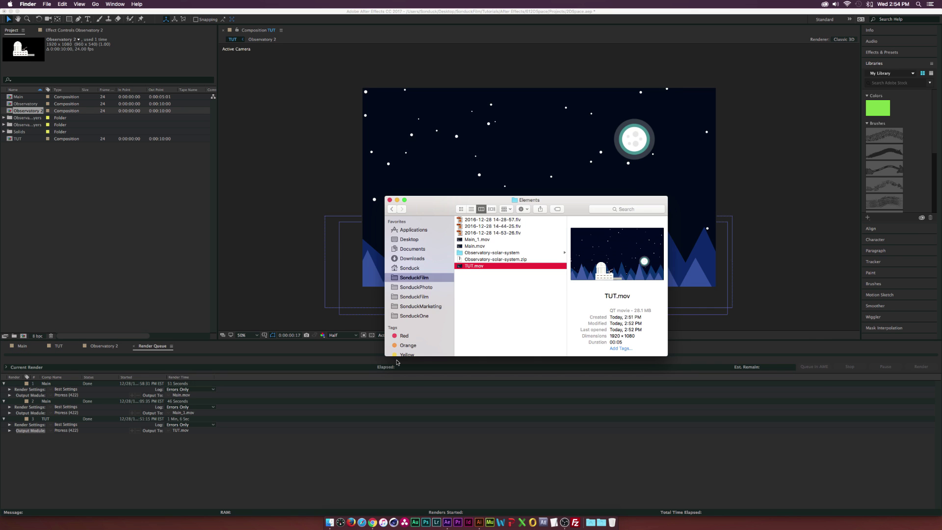
key("space")
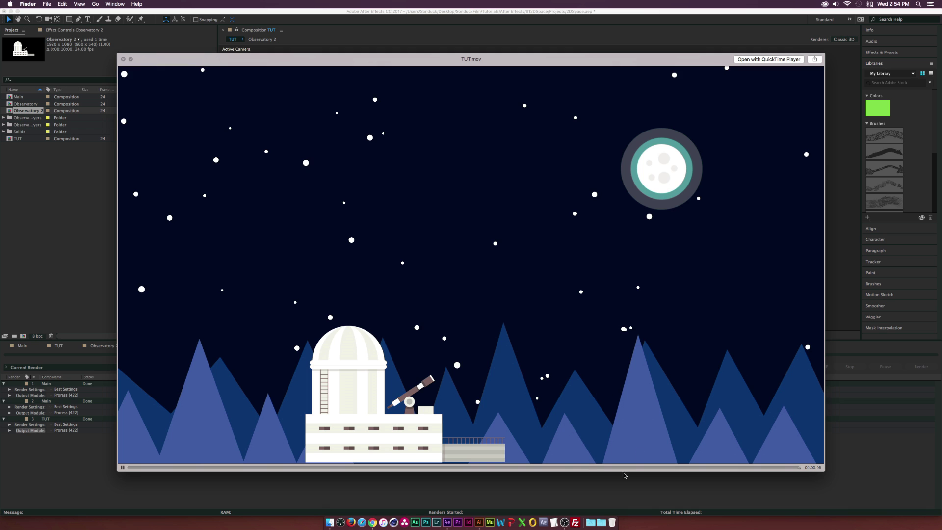
Scrub back through the rendered TUT.mov in Quick Look.
left_click_drag(623, 467, 430, 468)
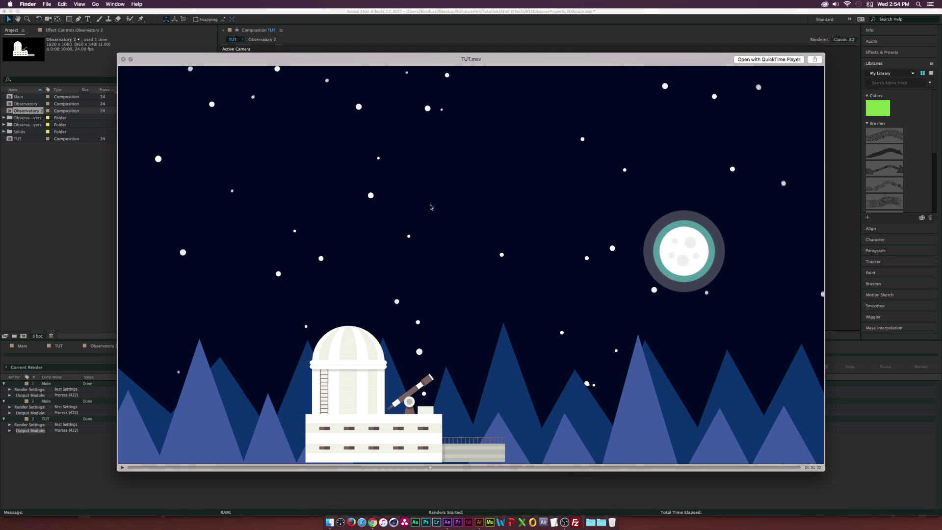